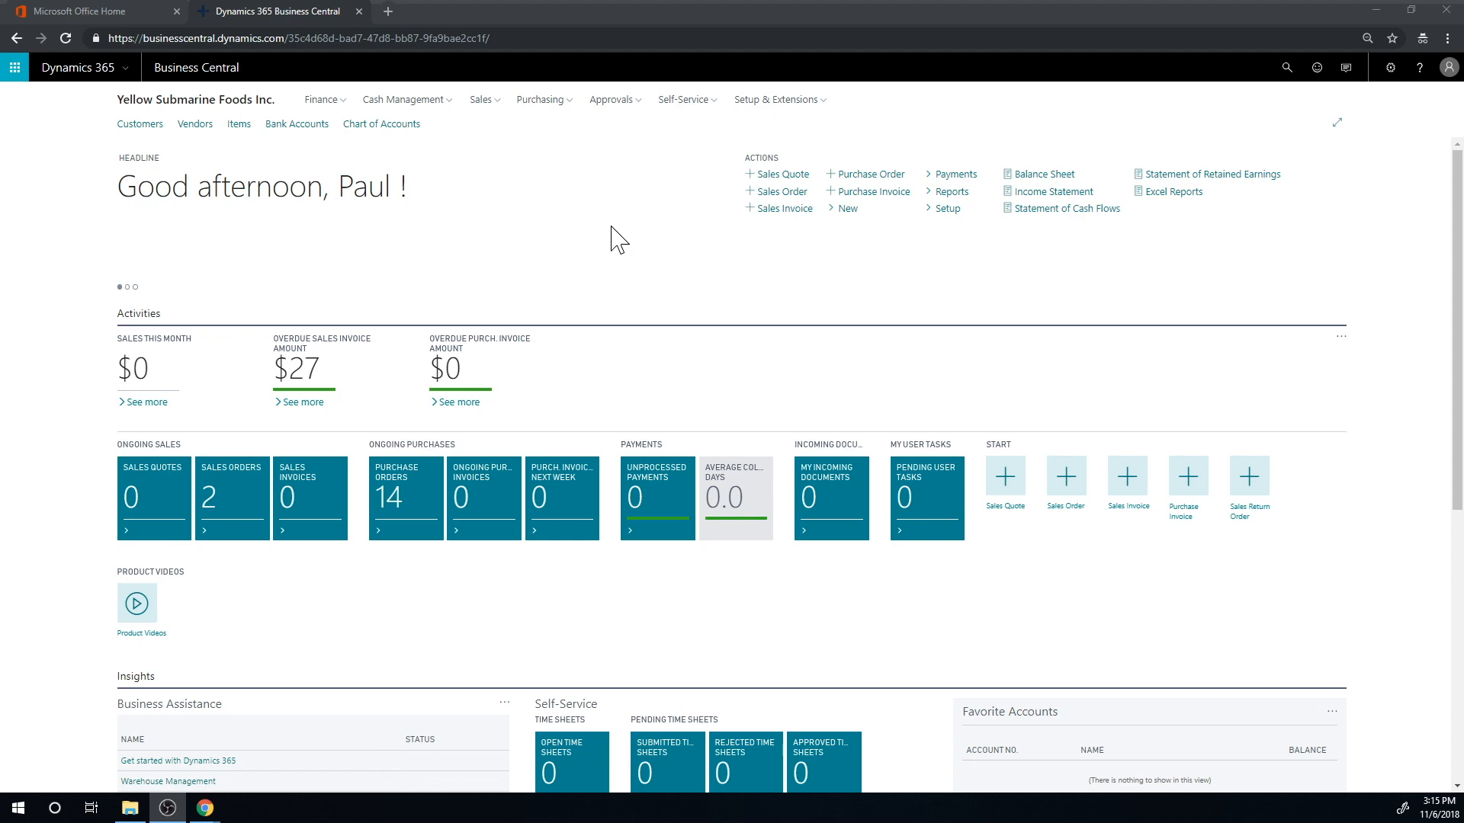
Search for the Bank Accounts page and open the American Express bank account card
{"action": "left_click", "coordinate": [1286, 67]}
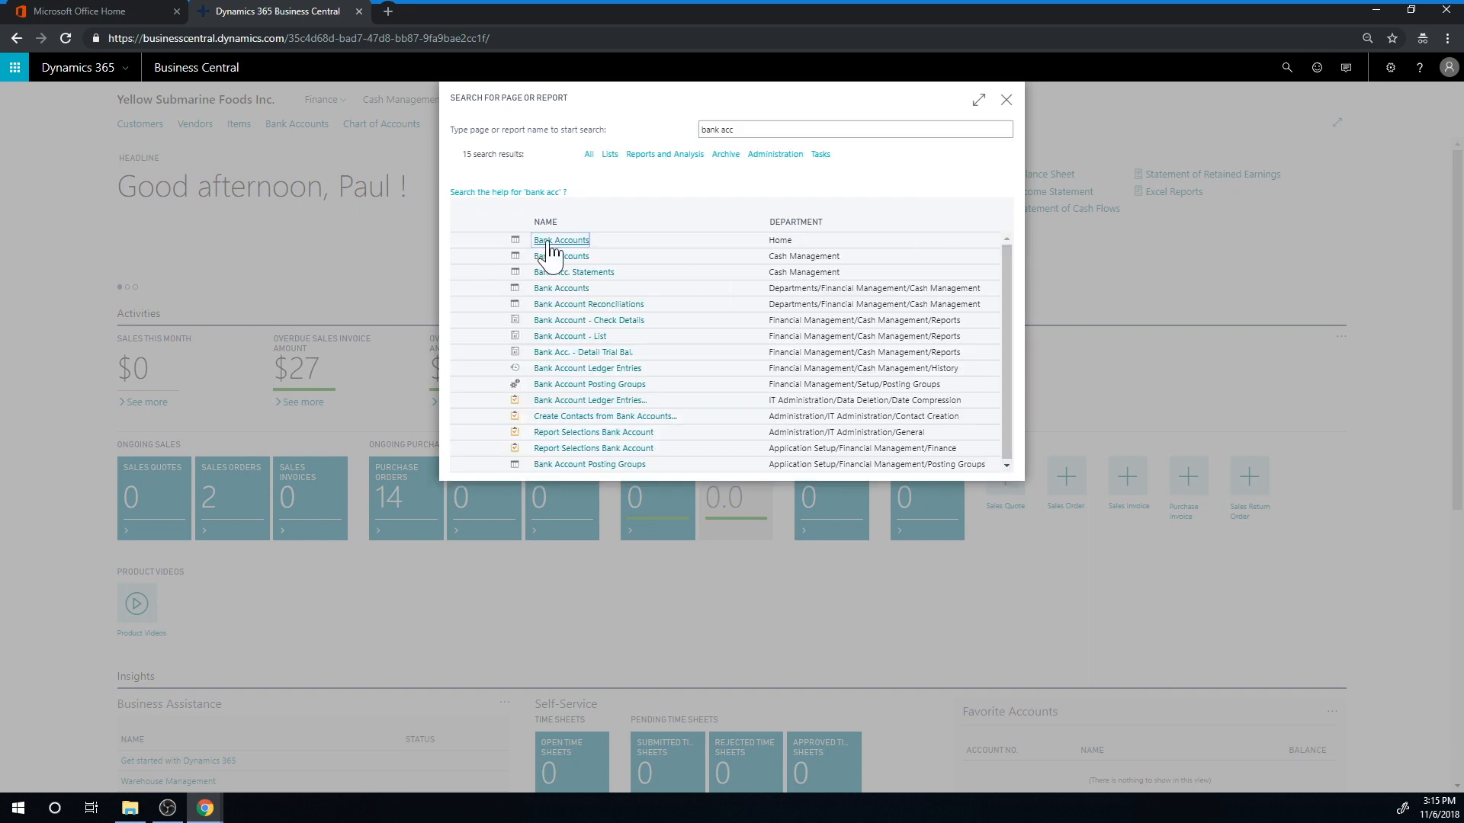
{"action": "left_click", "coordinate": [543, 247]}
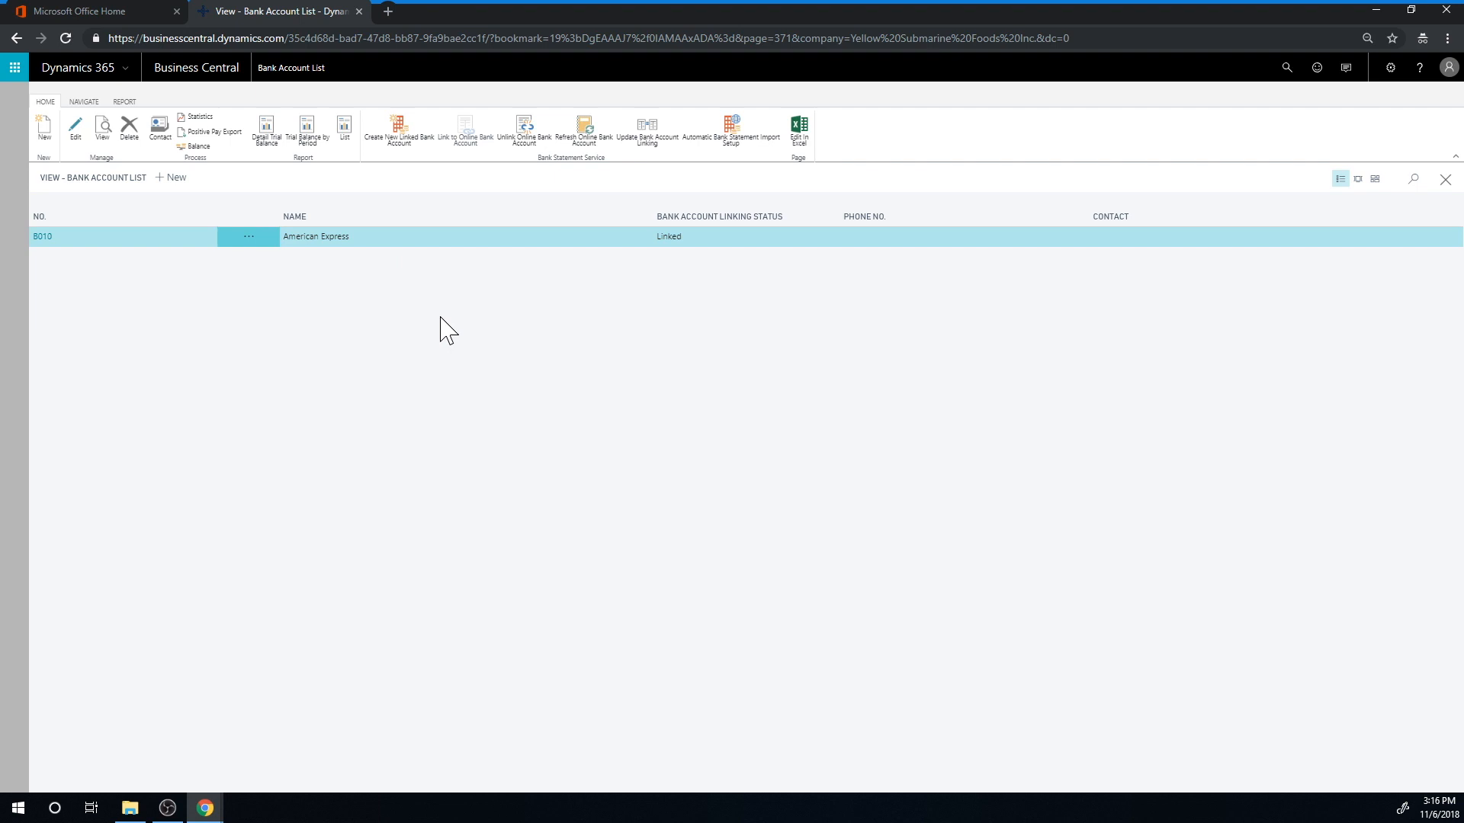
{"action": "left_click", "coordinate": [43, 237]}
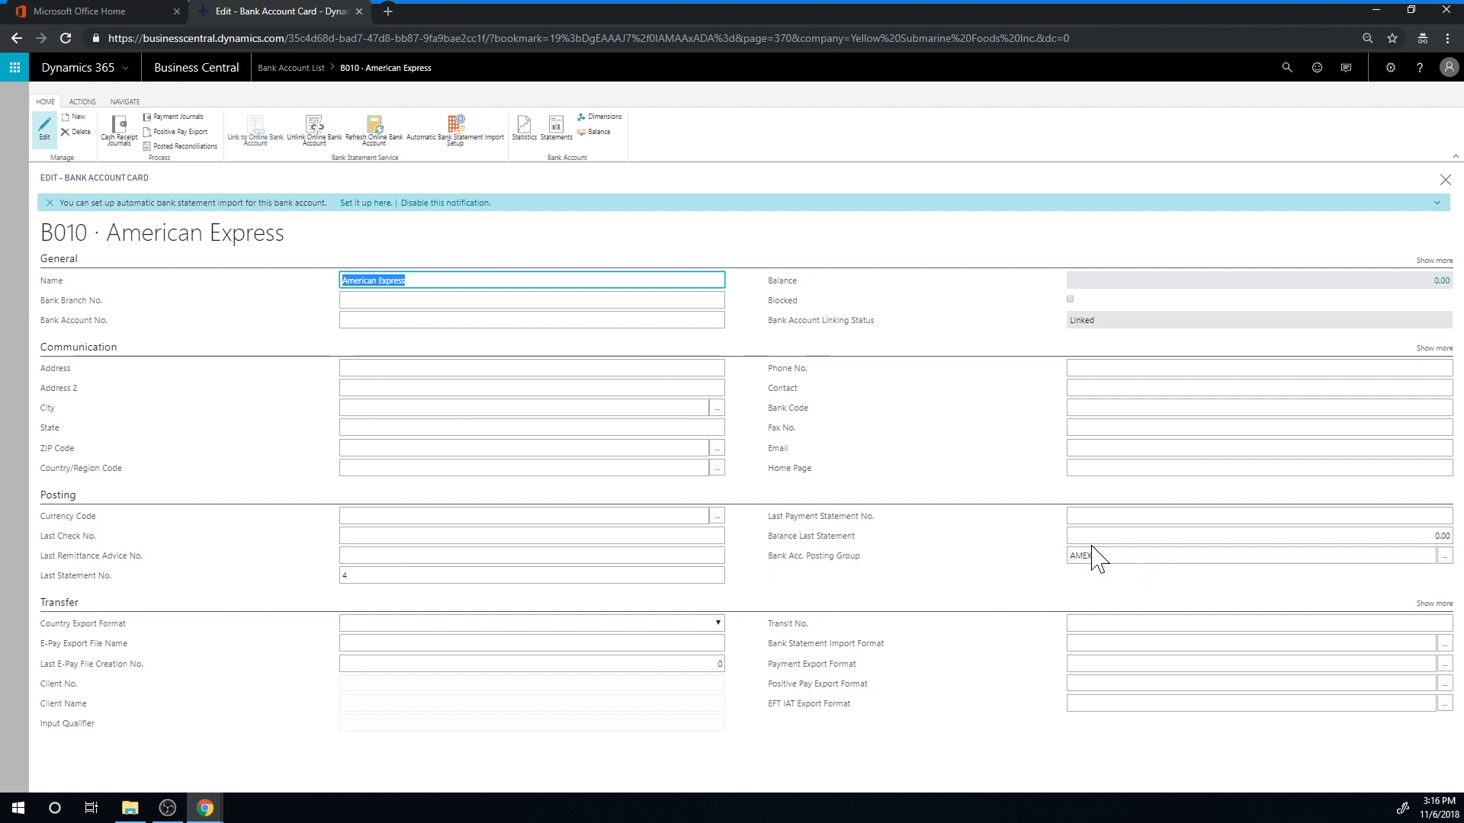
Examine which G/L account the American Express card's bank account posting group points to, keeping AMEX, and close the card
{"action": "left_click", "coordinate": [1425, 556]}
{"action": "left_click", "coordinate": [1445, 555]}
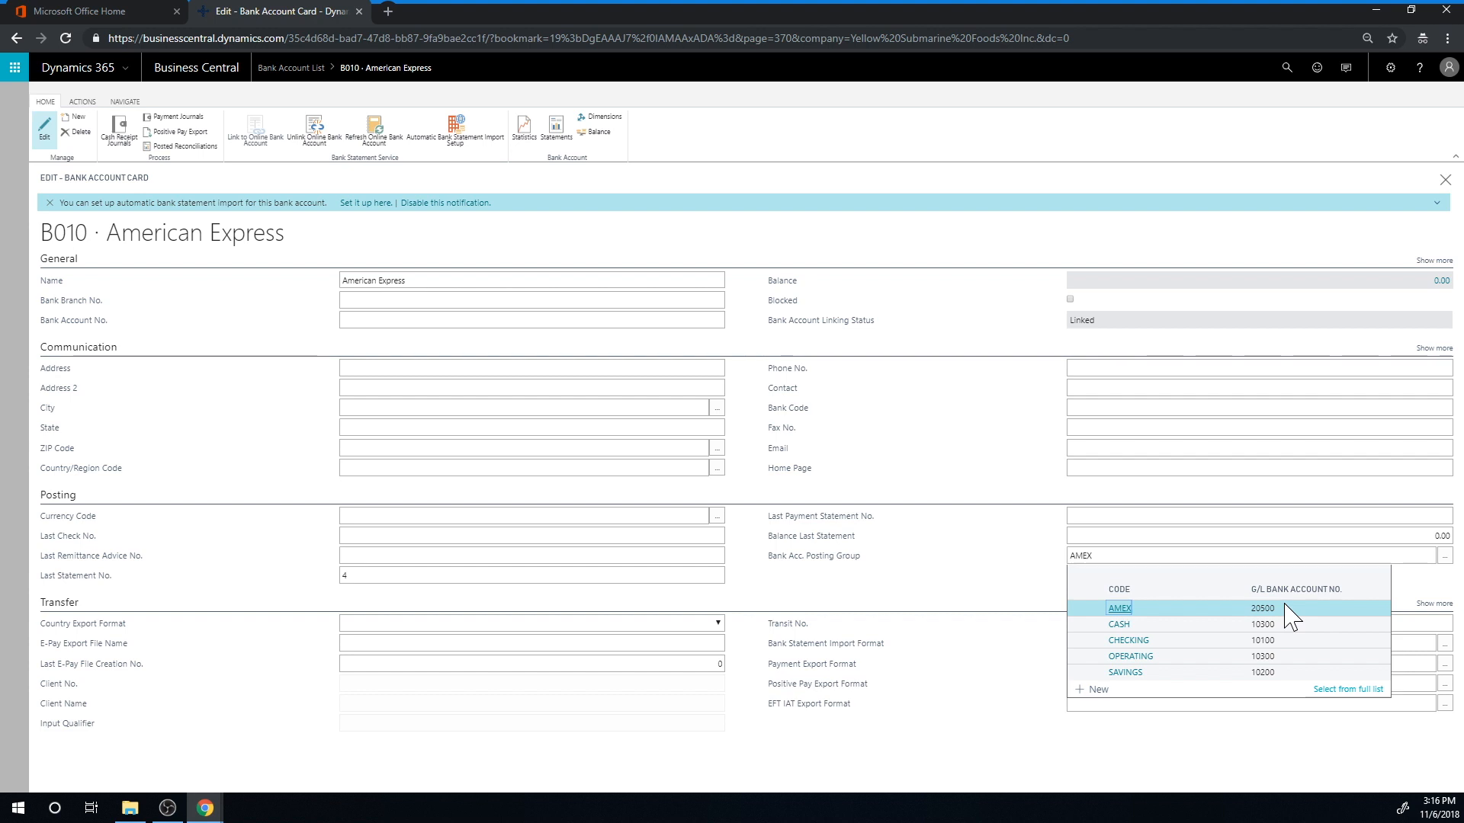
{"action": "left_click", "coordinate": [895, 249]}
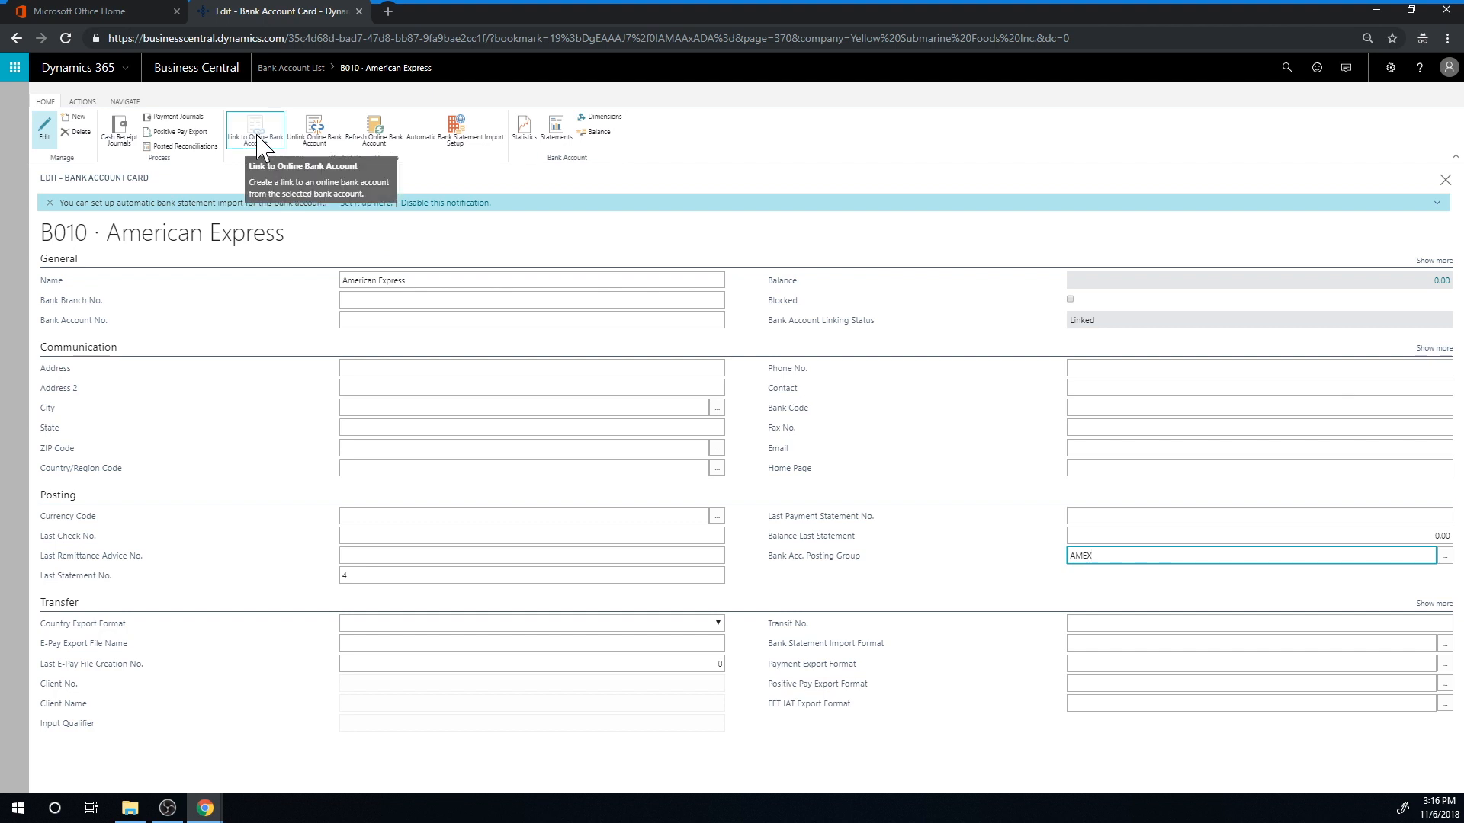
{"action": "left_click", "coordinate": [1443, 181]}
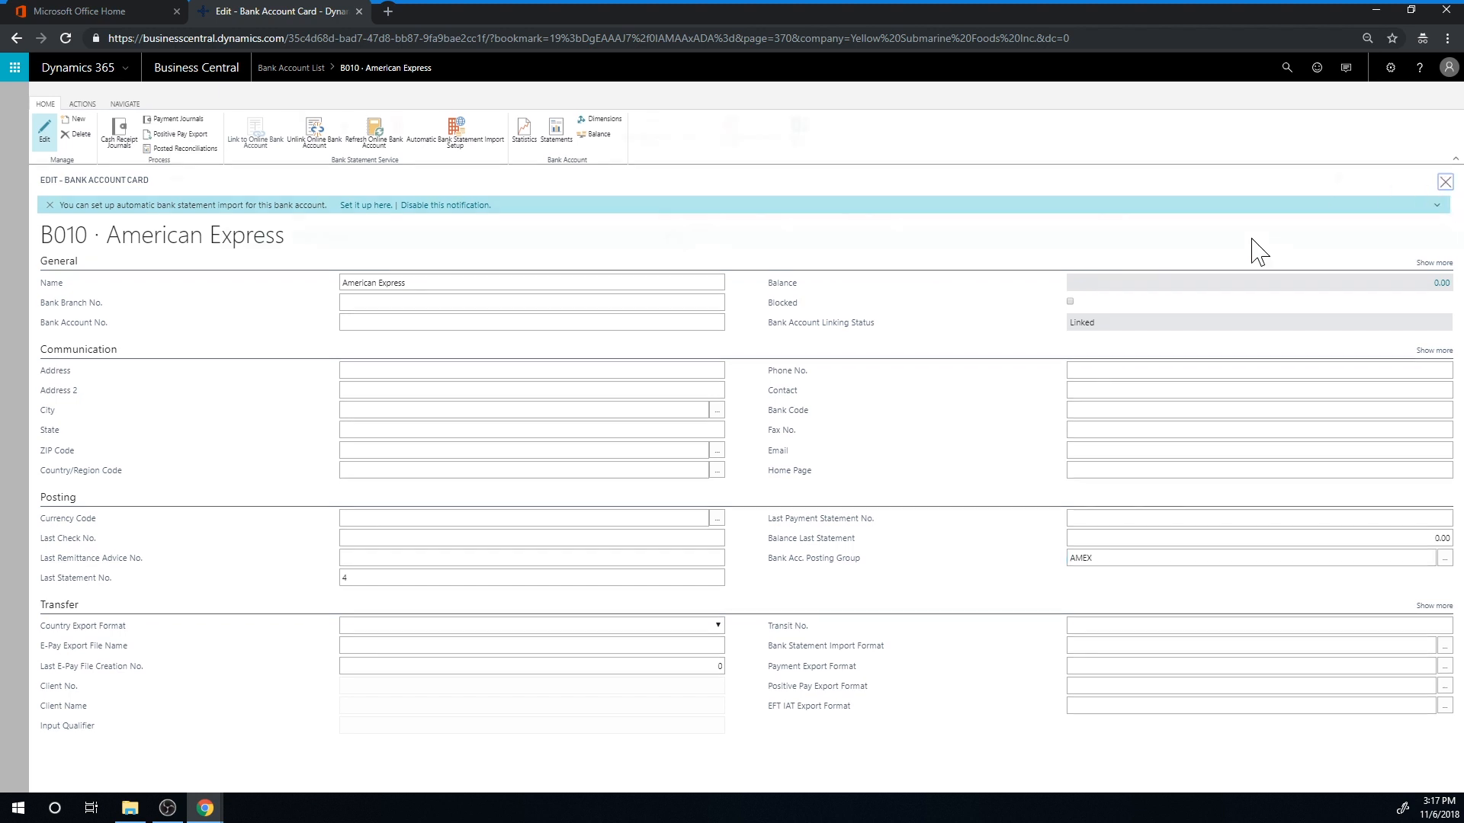
Find the Bank Account Reconciliations page and create a new reconciliation for the American Express bank account
{"action": "left_click", "coordinate": [1286, 67]}
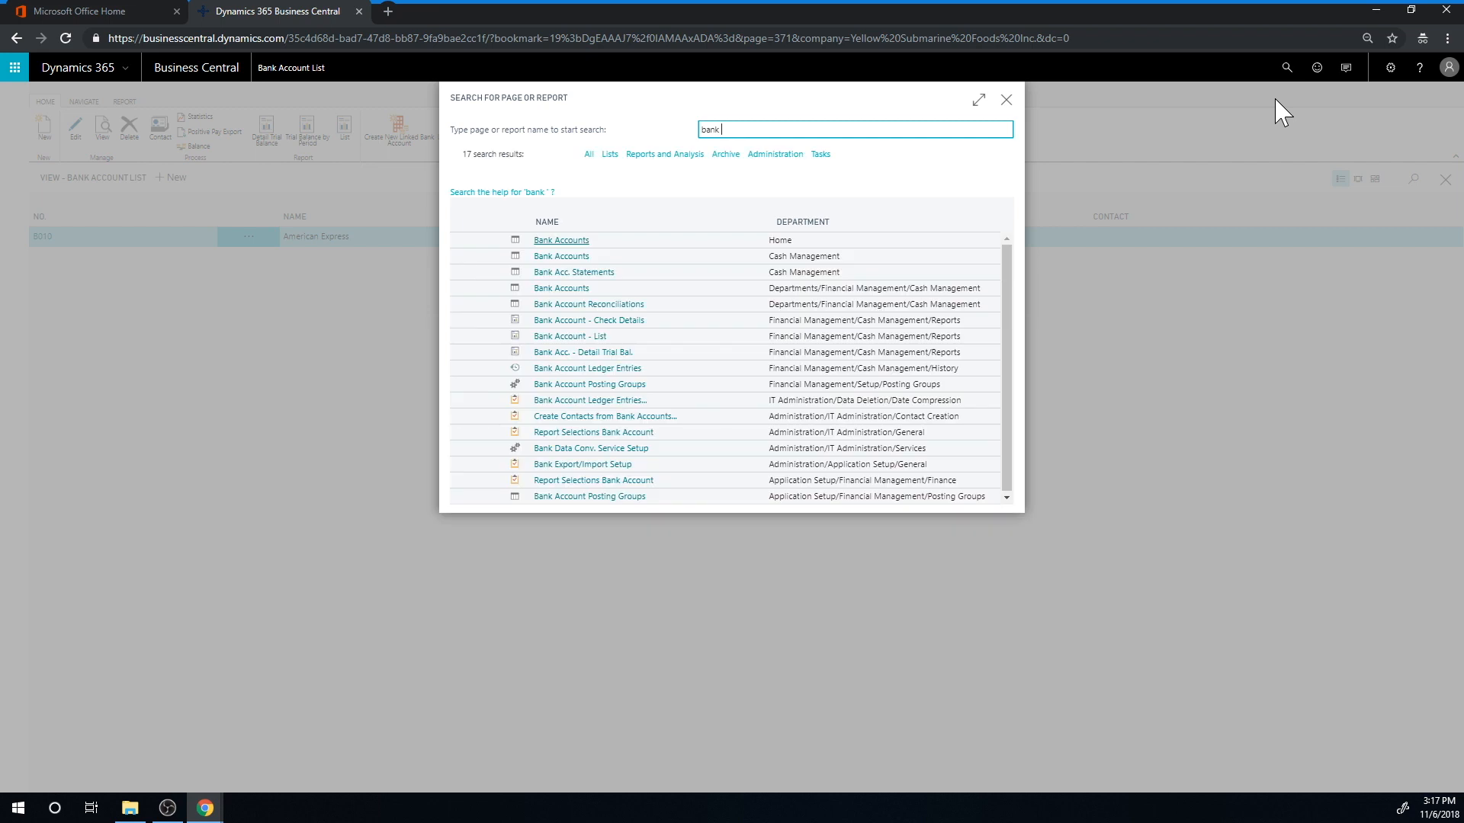
{"action": "left_click", "coordinate": [633, 305]}
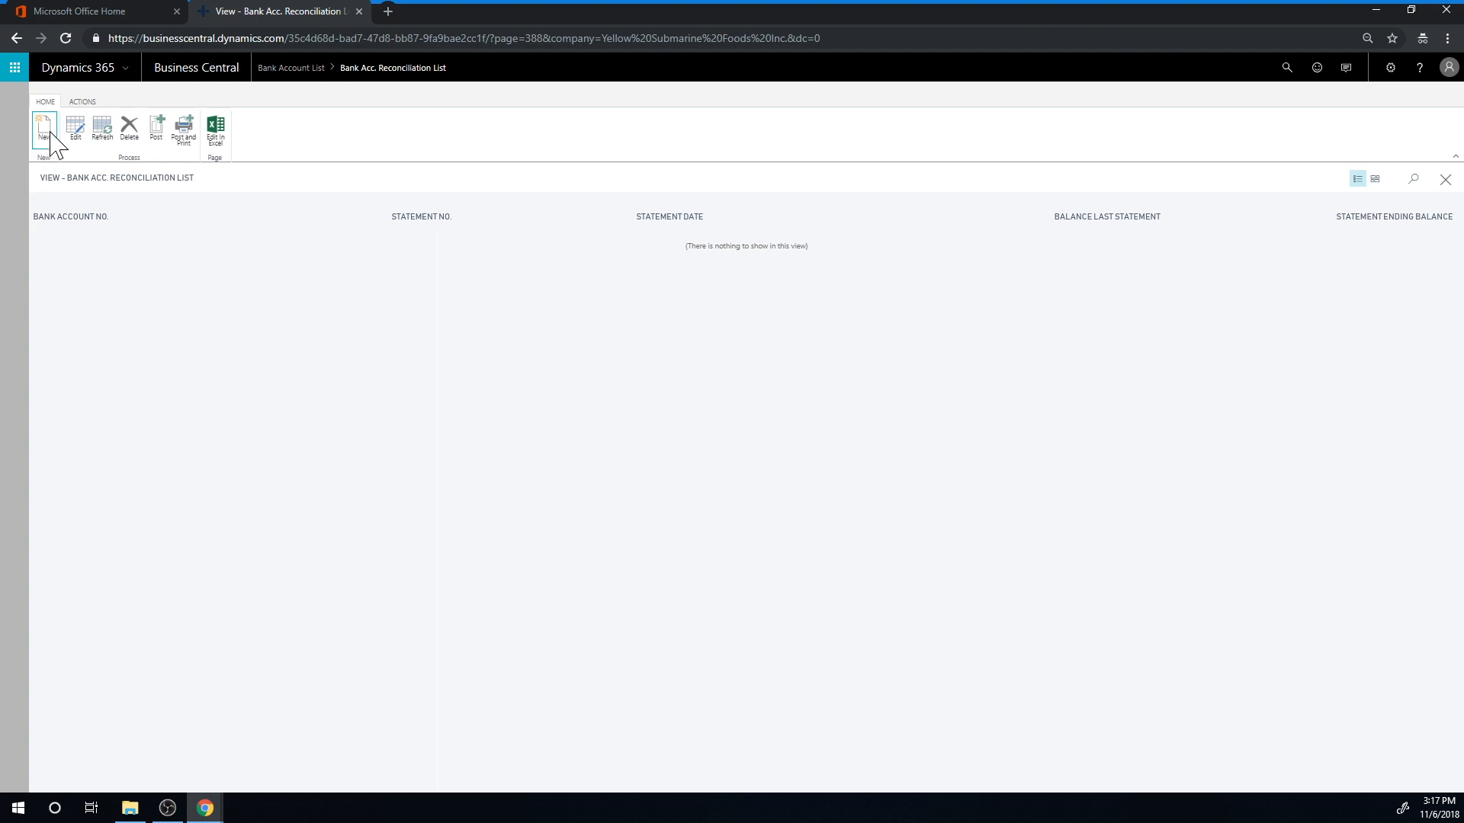
{"action": "left_click", "coordinate": [44, 128]}
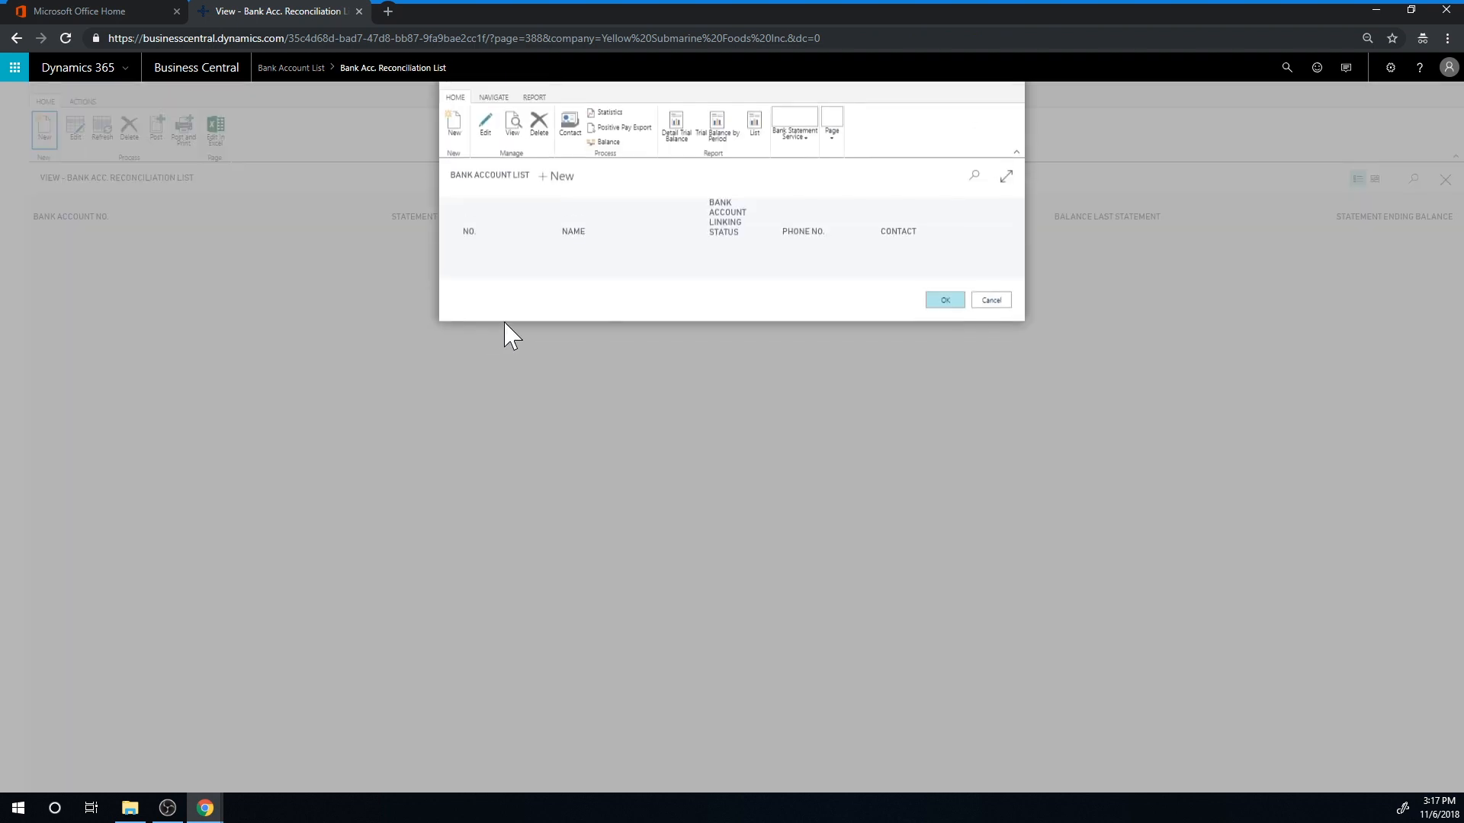
{"action": "left_click", "coordinate": [944, 305]}
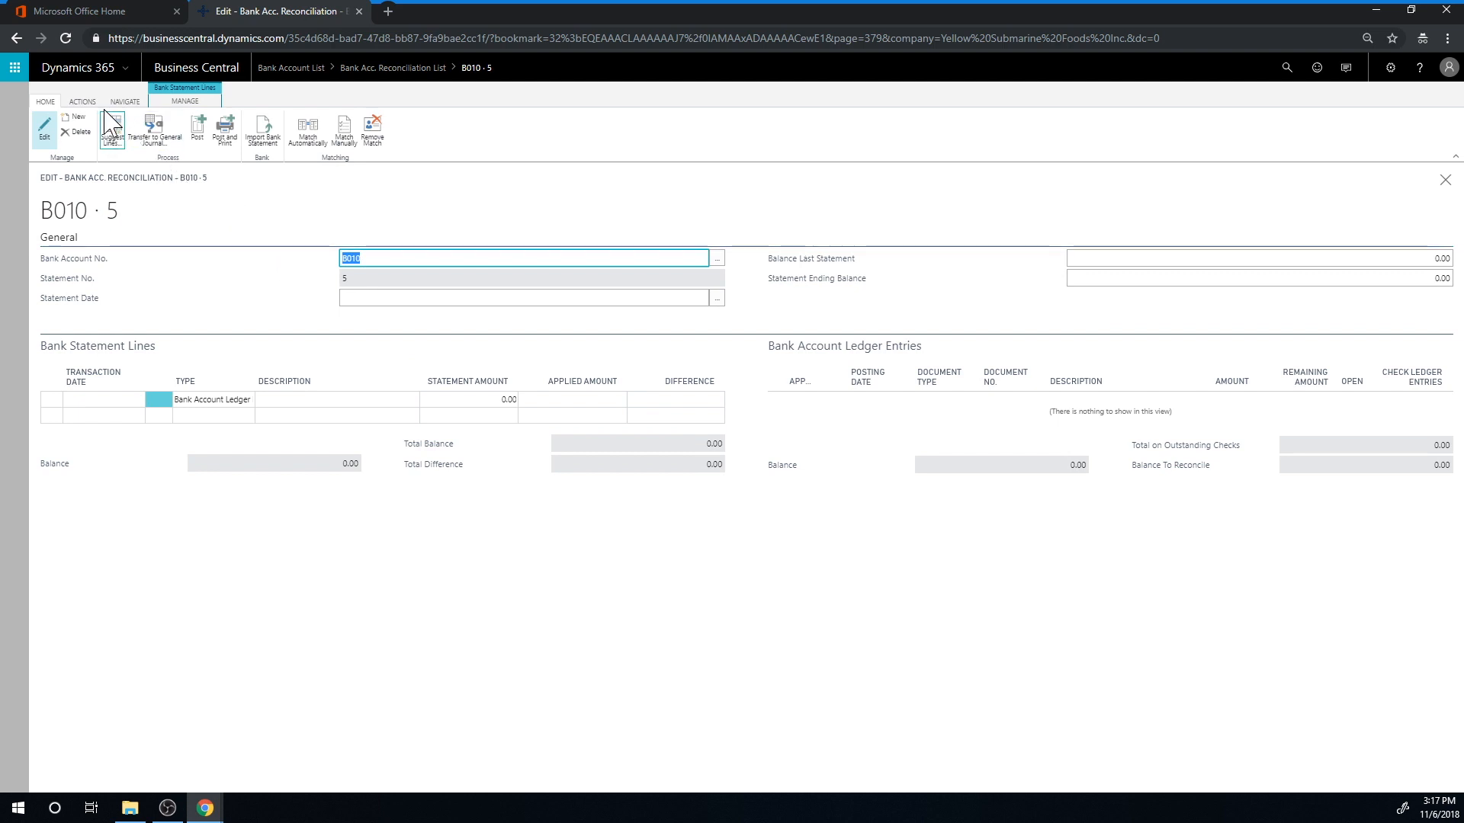
Import the bank statement into the reconciliation, filtered by a new From Date in November
{"action": "left_click", "coordinate": [263, 133]}
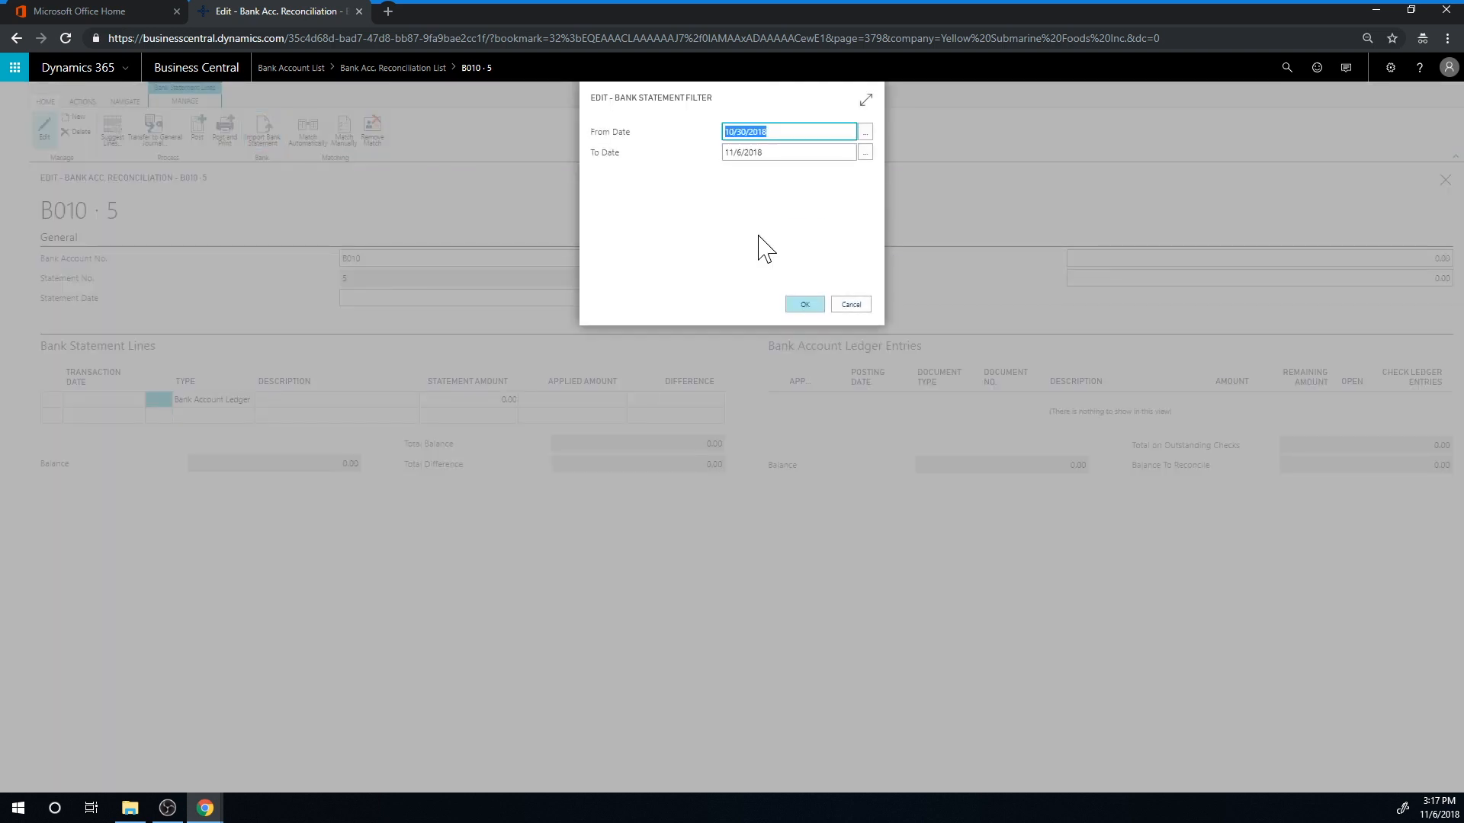
{"action": "type", "text": "11"}
{"action": "left_click", "coordinate": [805, 305]}
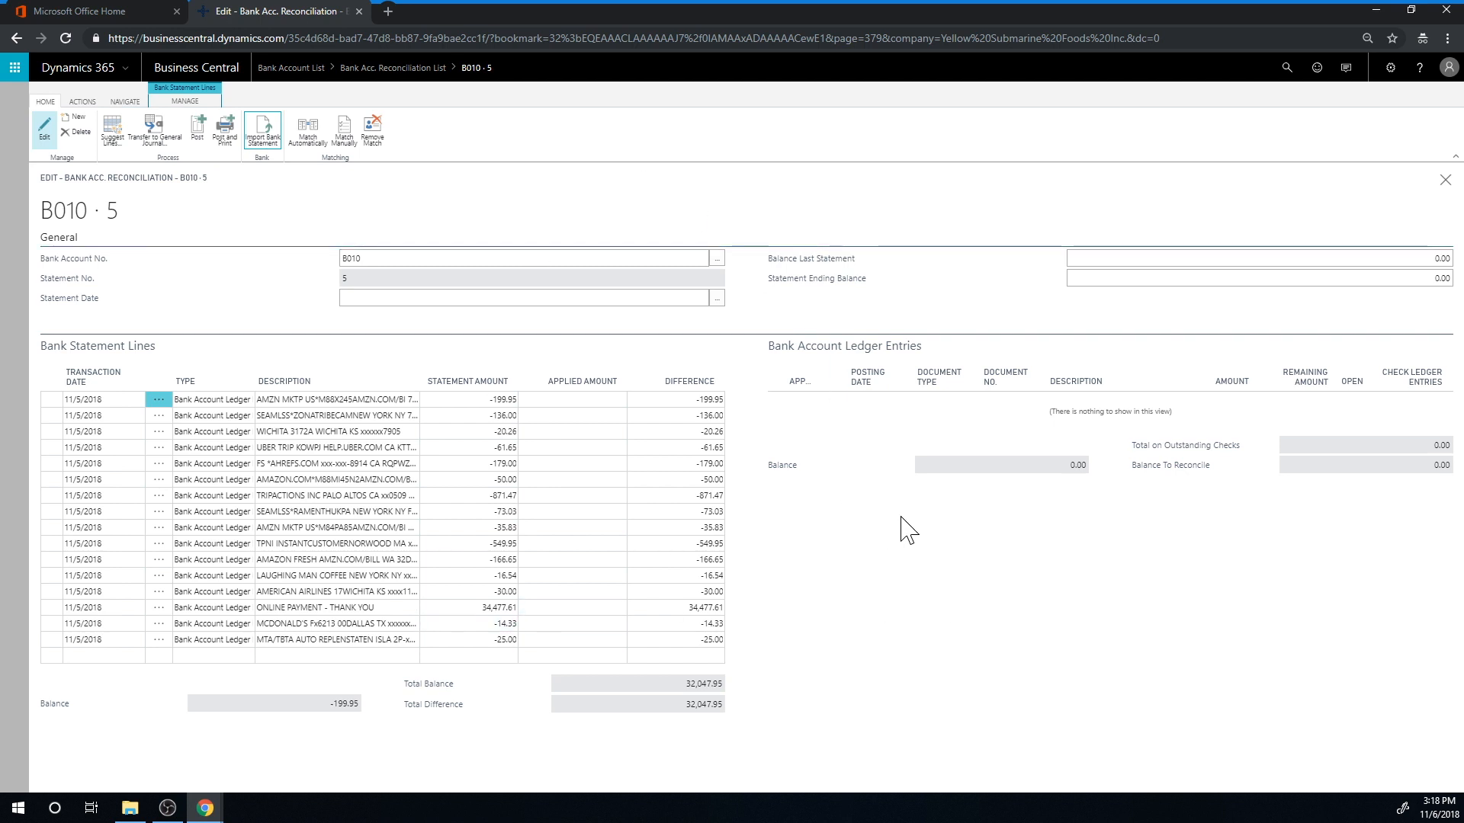
Transfer the bank statement lines to the general journal using the GENERAL template and the DEFAULT batch
{"action": "left_click", "coordinate": [153, 141]}
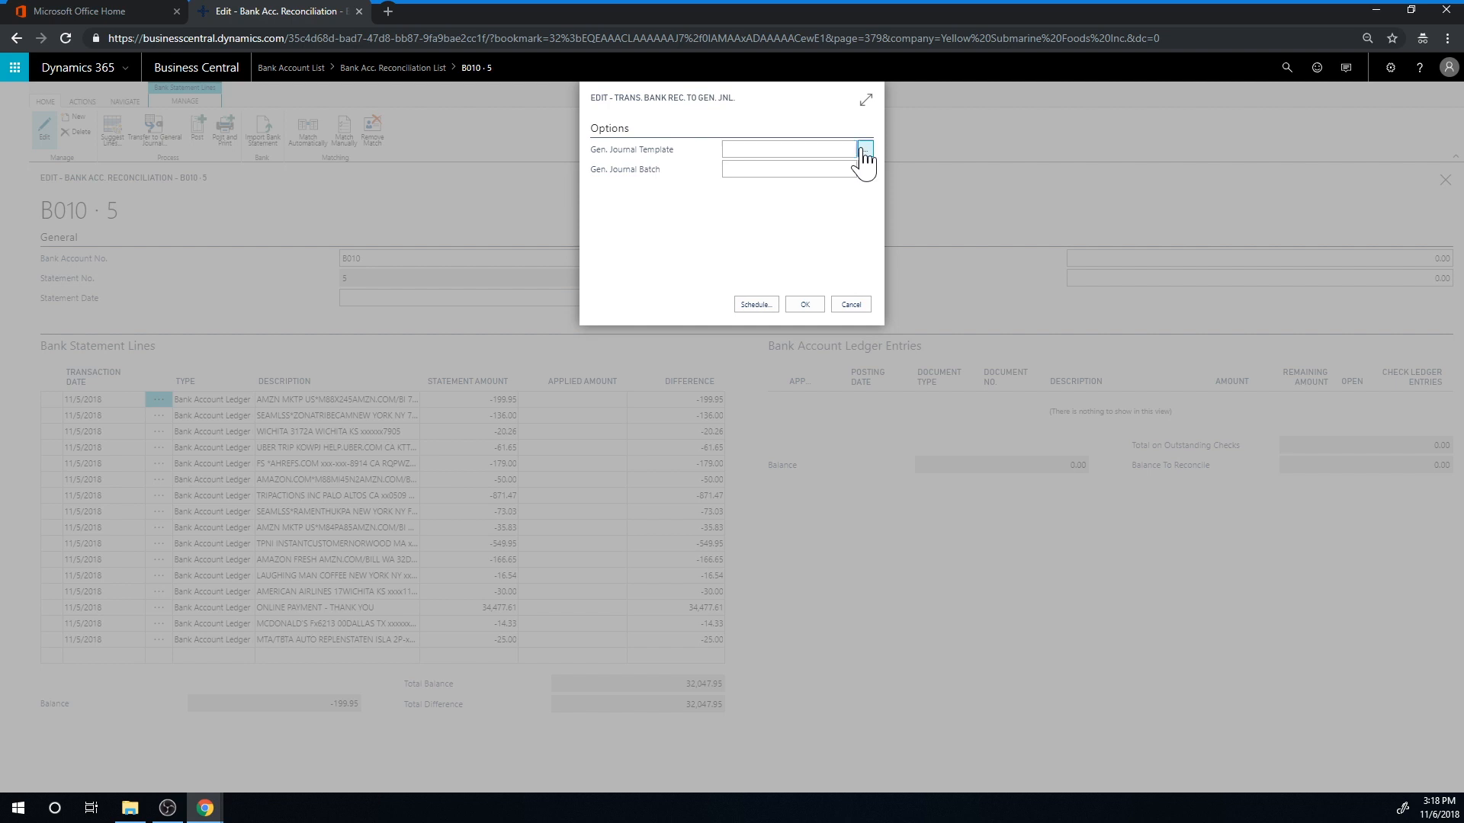
{"action": "left_click", "coordinate": [865, 148]}
{"action": "left_click", "coordinate": [755, 233]}
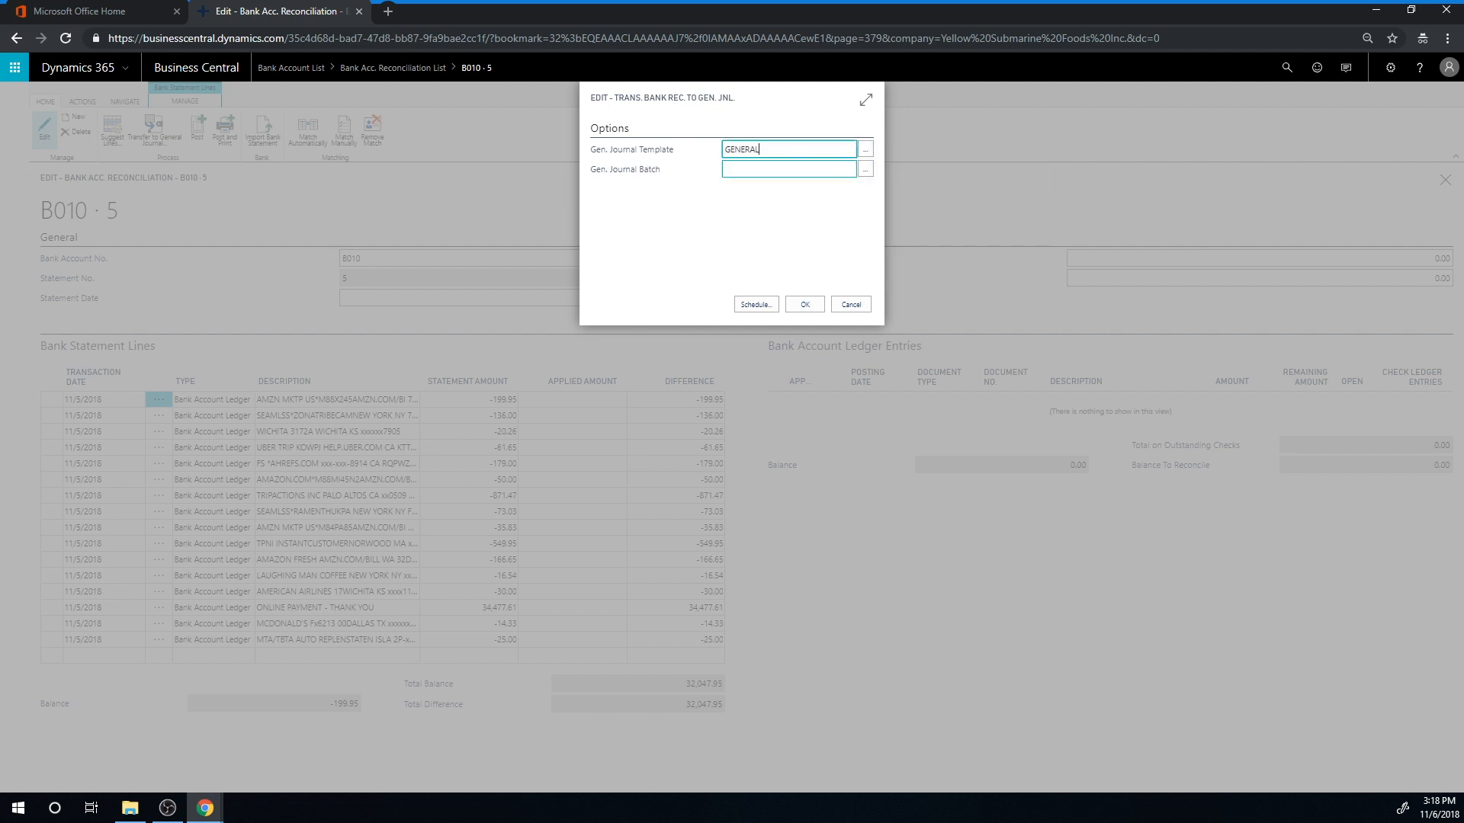
{"action": "left_click", "coordinate": [865, 170]}
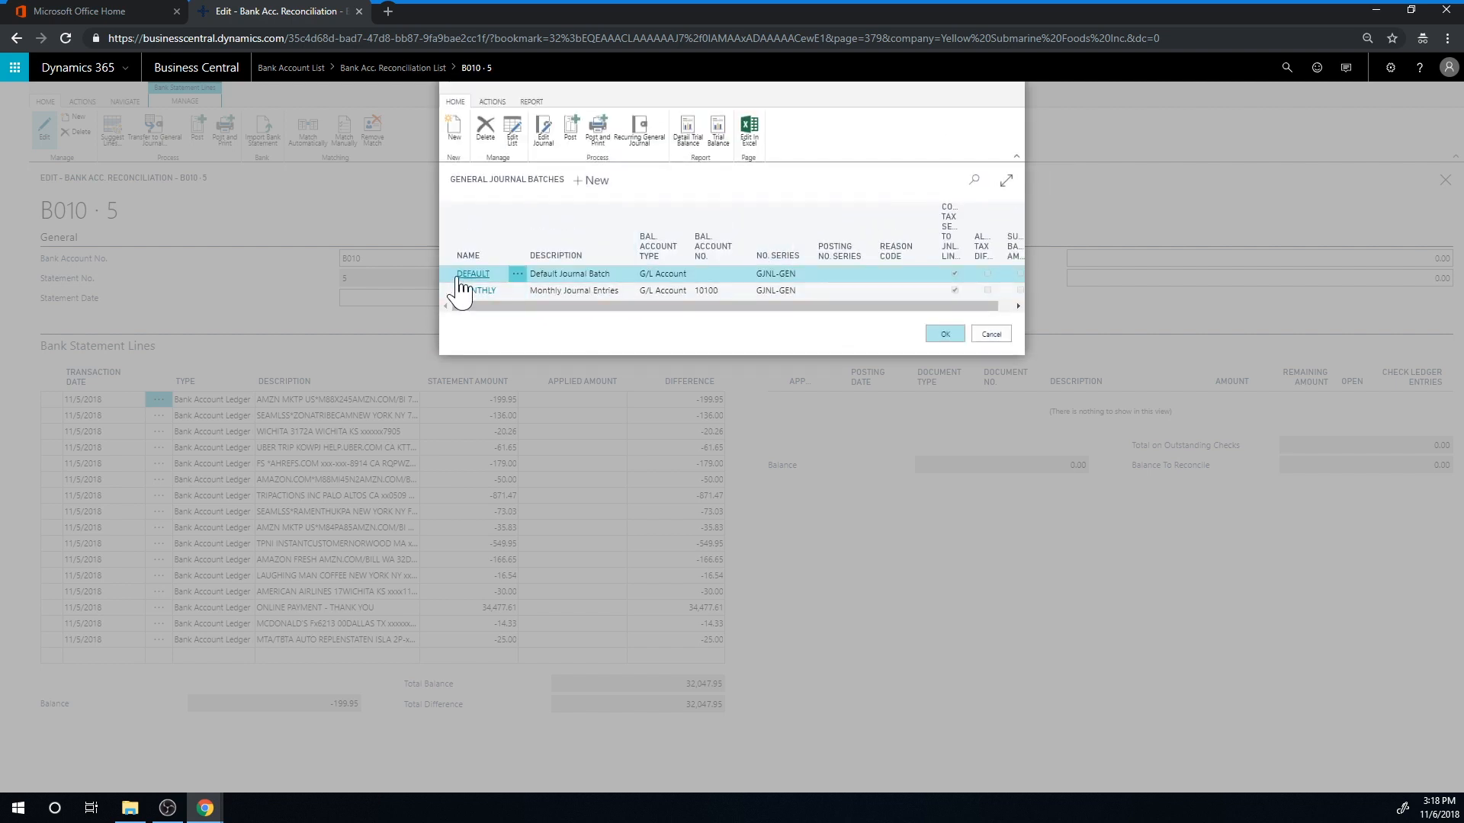
{"action": "left_click", "coordinate": [949, 335]}
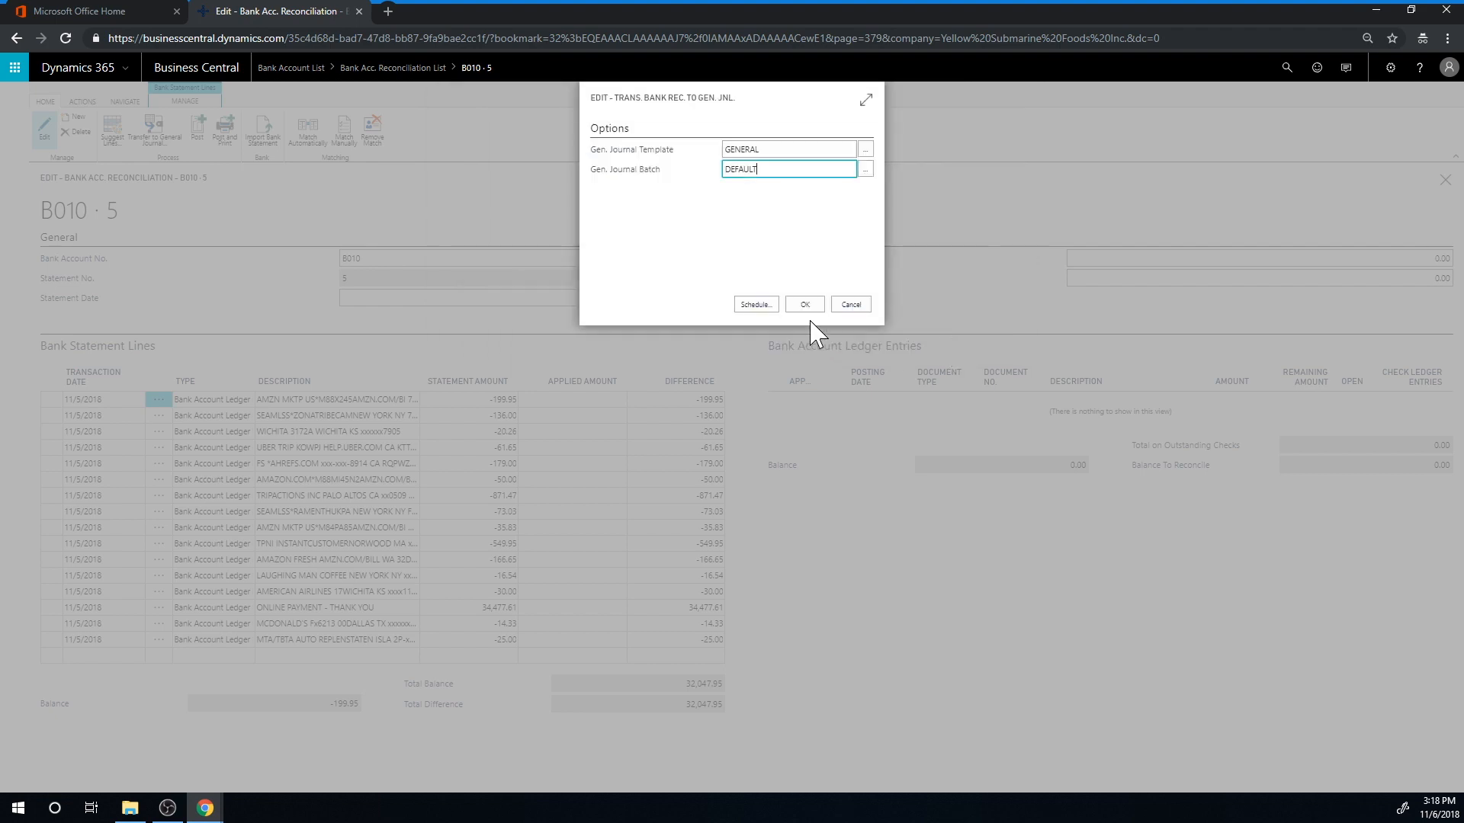
{"action": "left_click", "coordinate": [798, 305]}
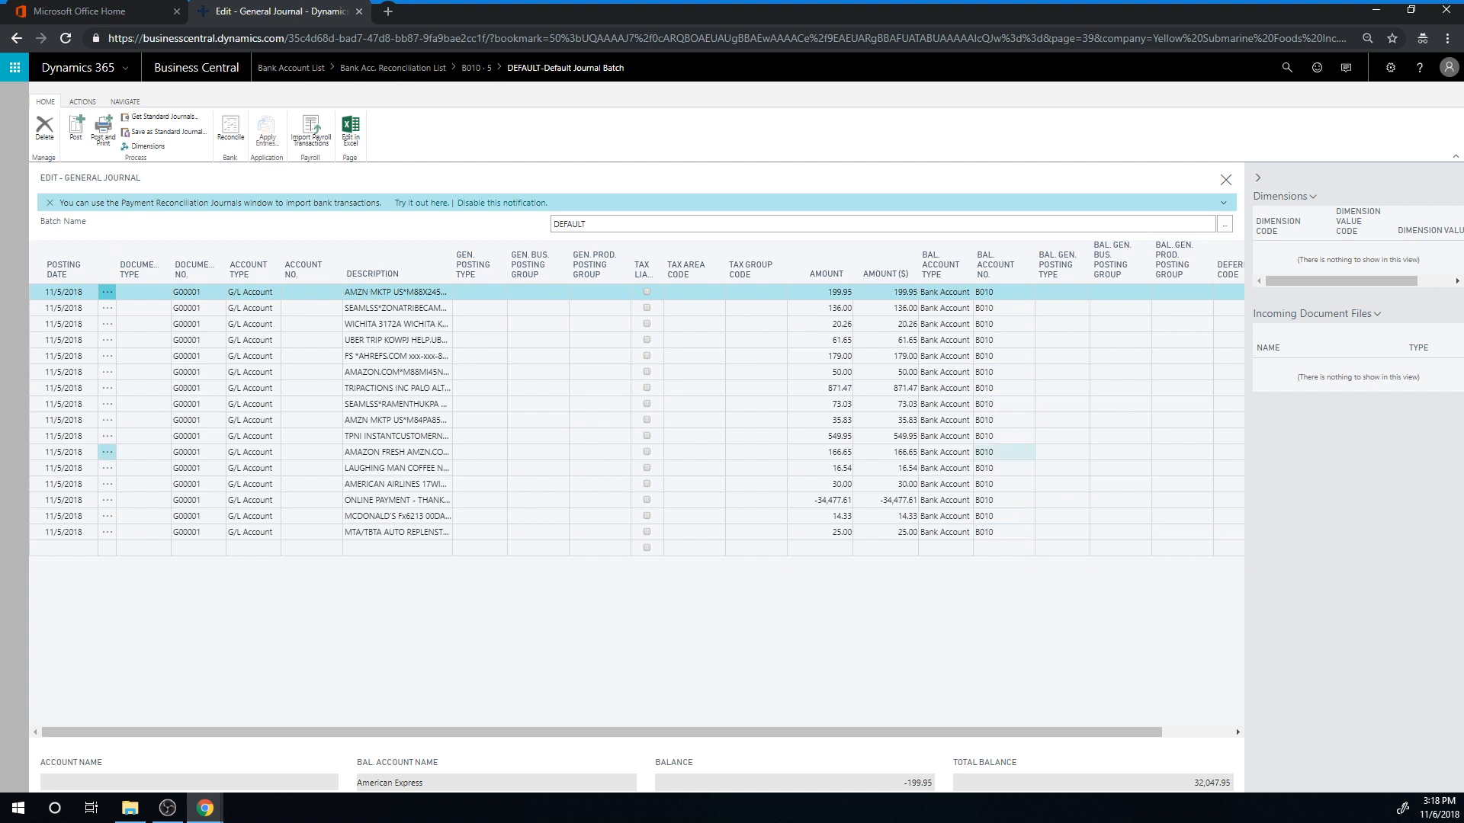
Assign G/L account 60200 Advertising Expense to the first journal line, the 199.95 AMZN MKTP purchase
{"action": "left_click", "coordinate": [311, 292]}
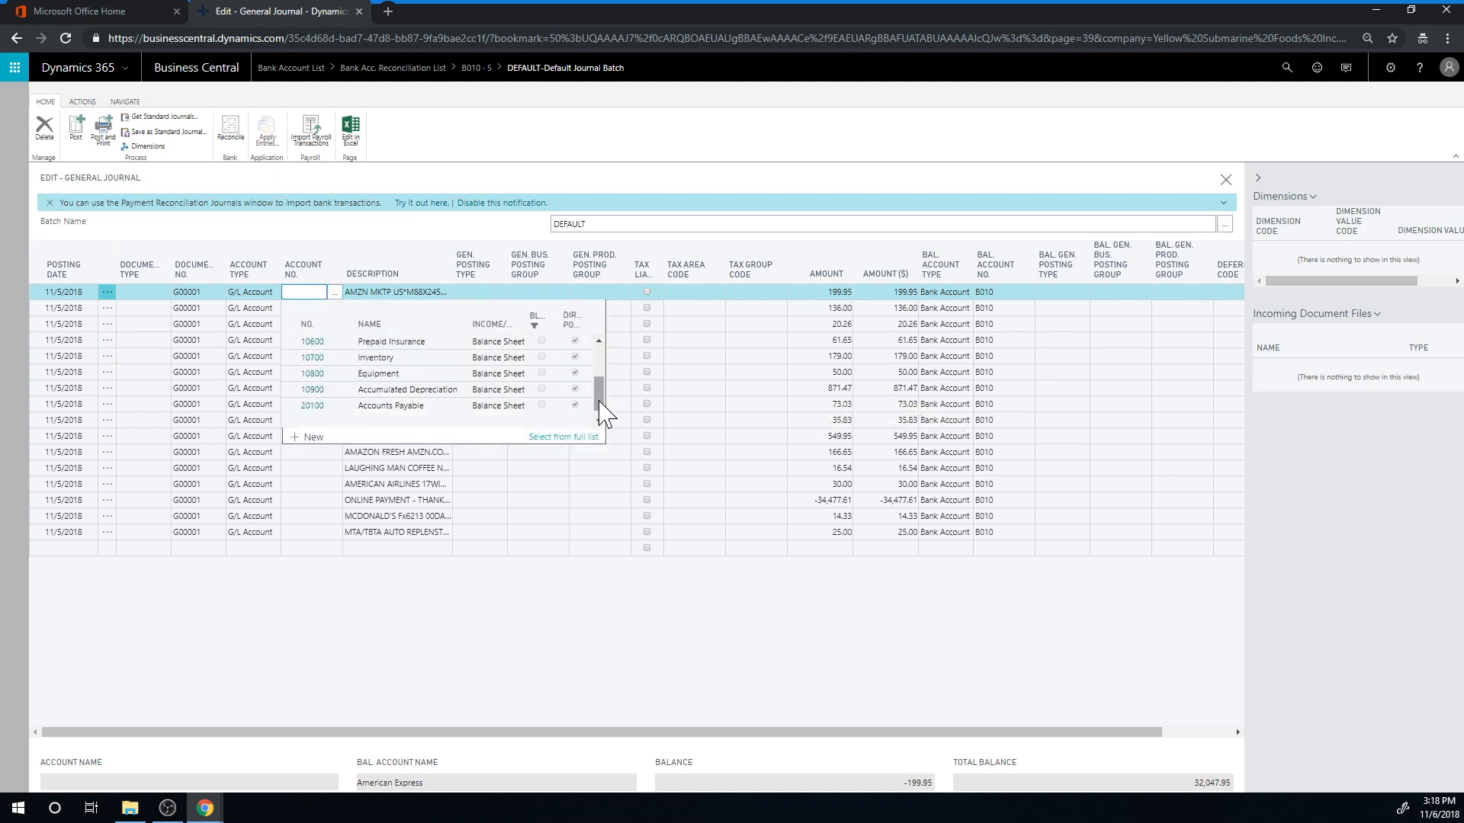
{"action": "left_click", "coordinate": [599, 421]}
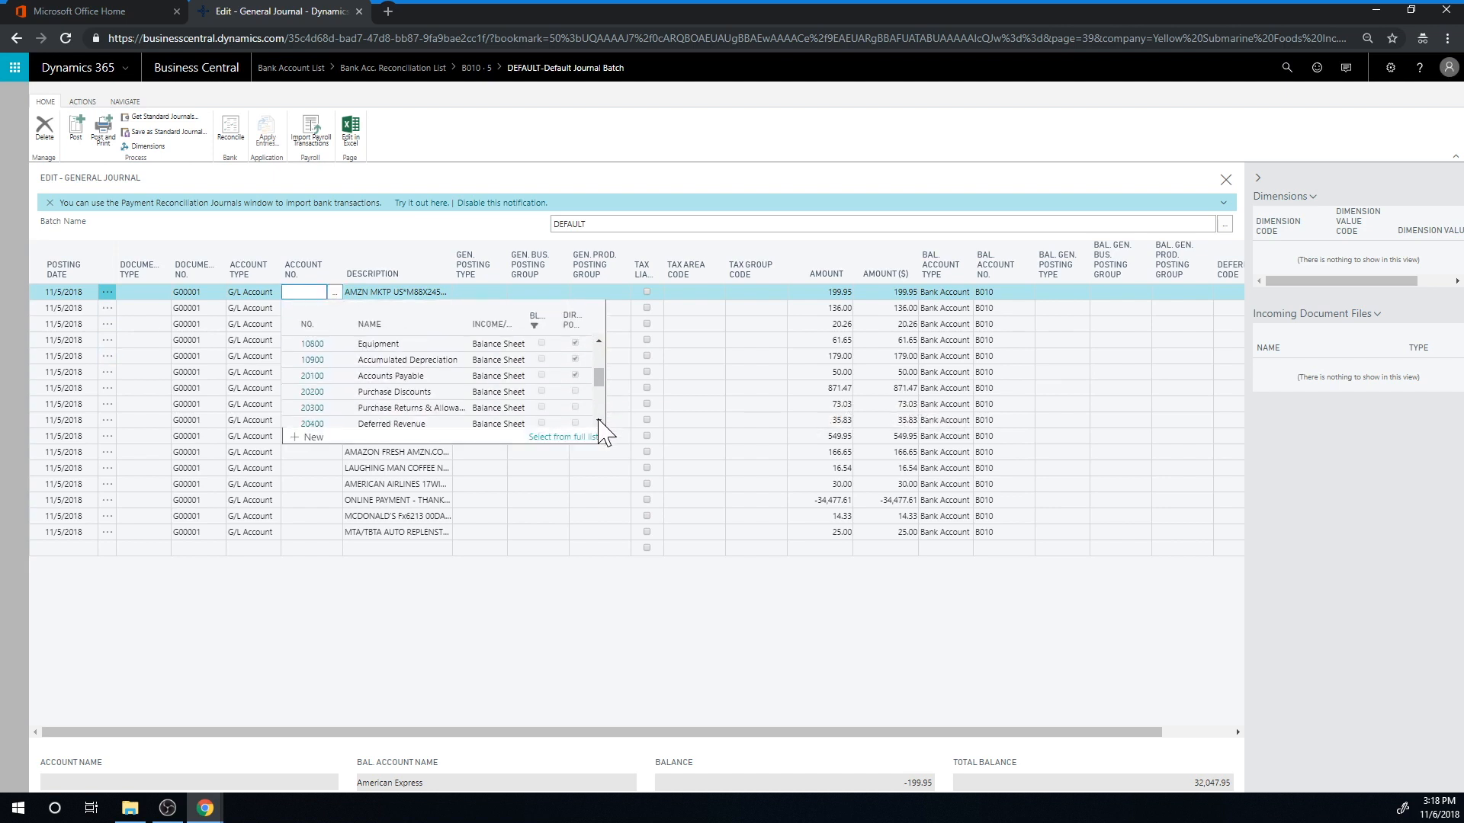
{"action": "left_click", "coordinate": [600, 421]}
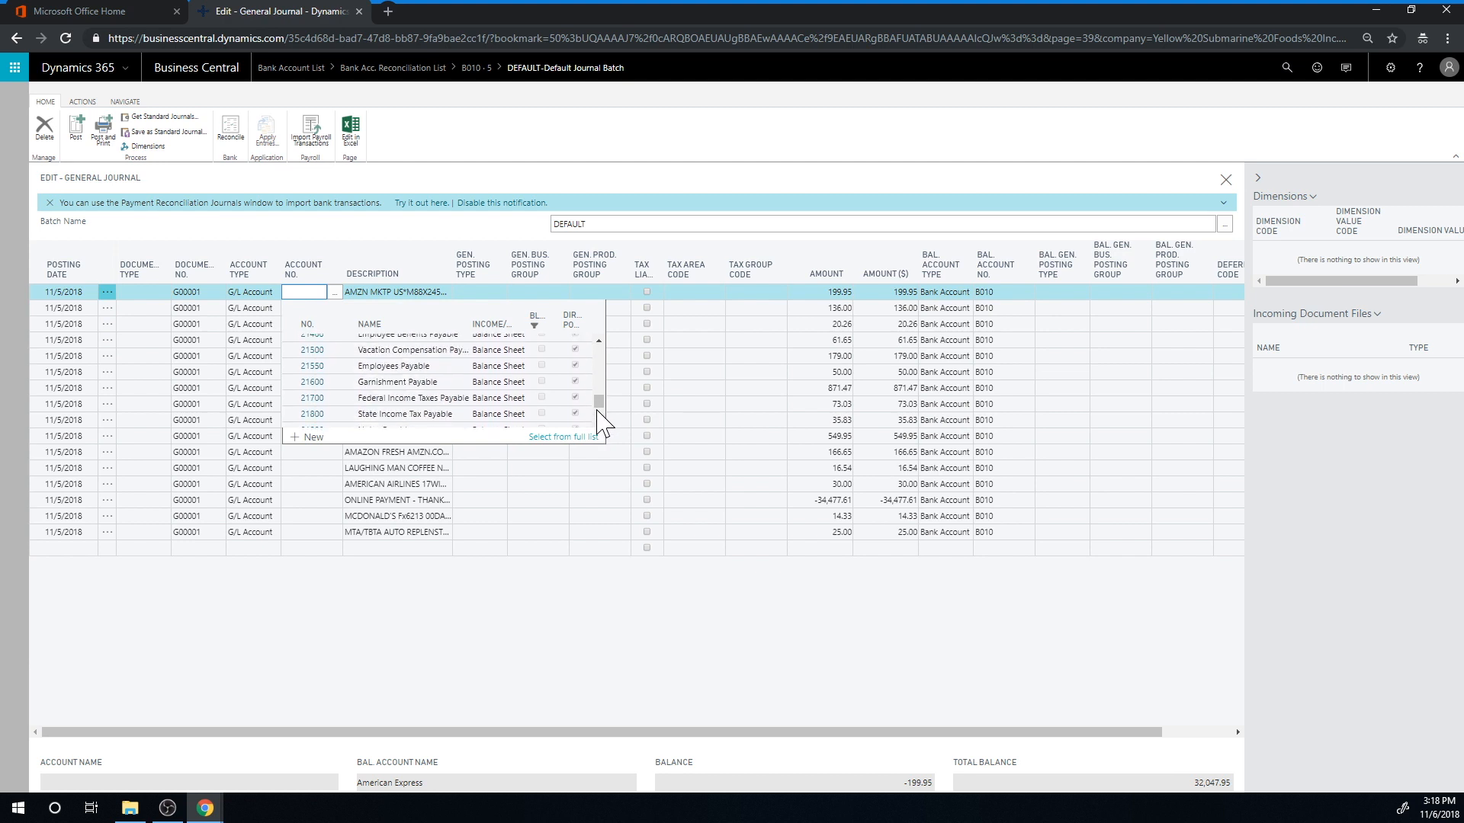
{"action": "left_click_drag", "start_coordinate": [599, 397], "coordinate": [599, 402]}
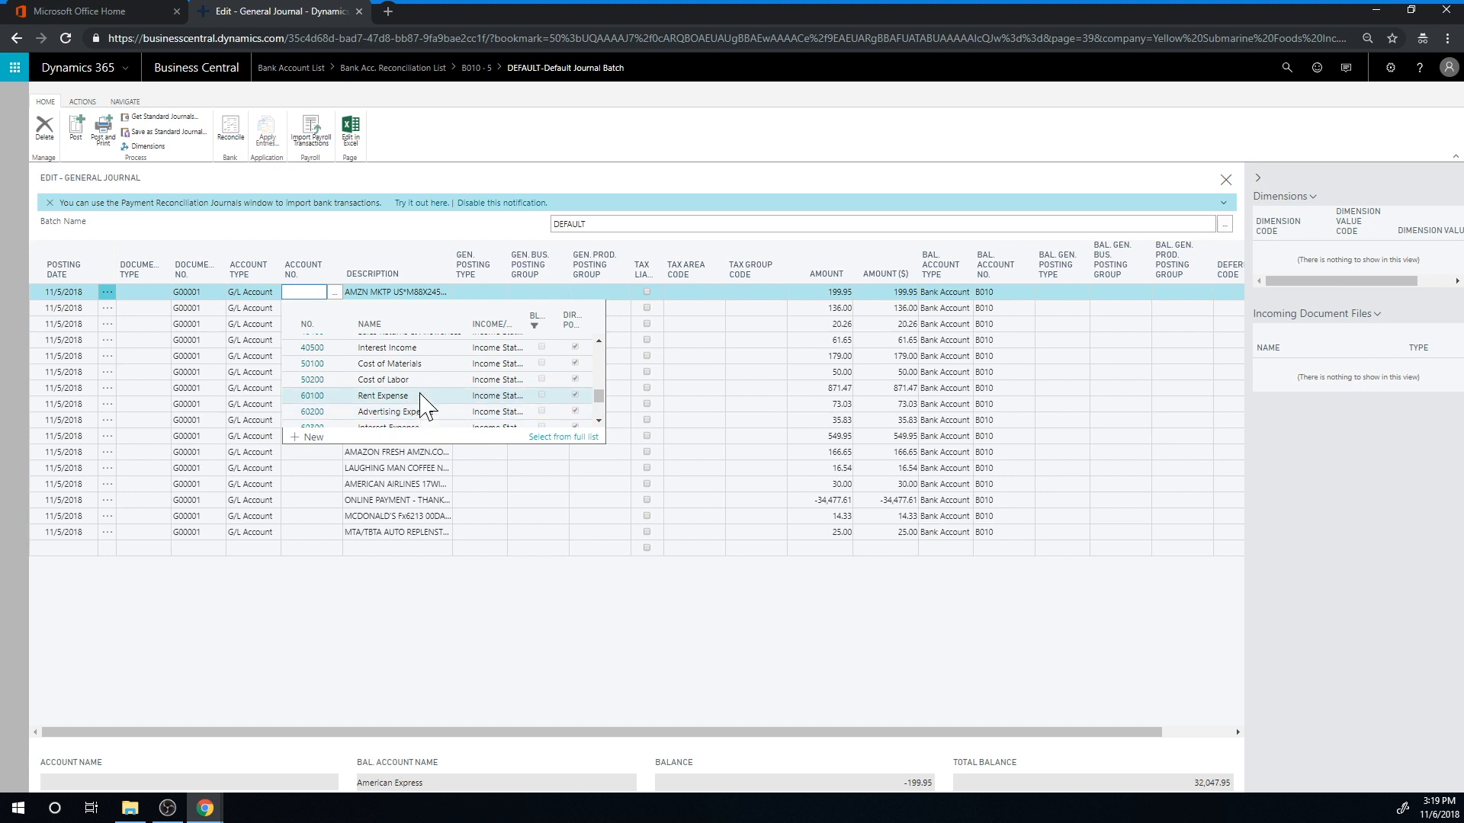
{"action": "left_click", "coordinate": [311, 412]}
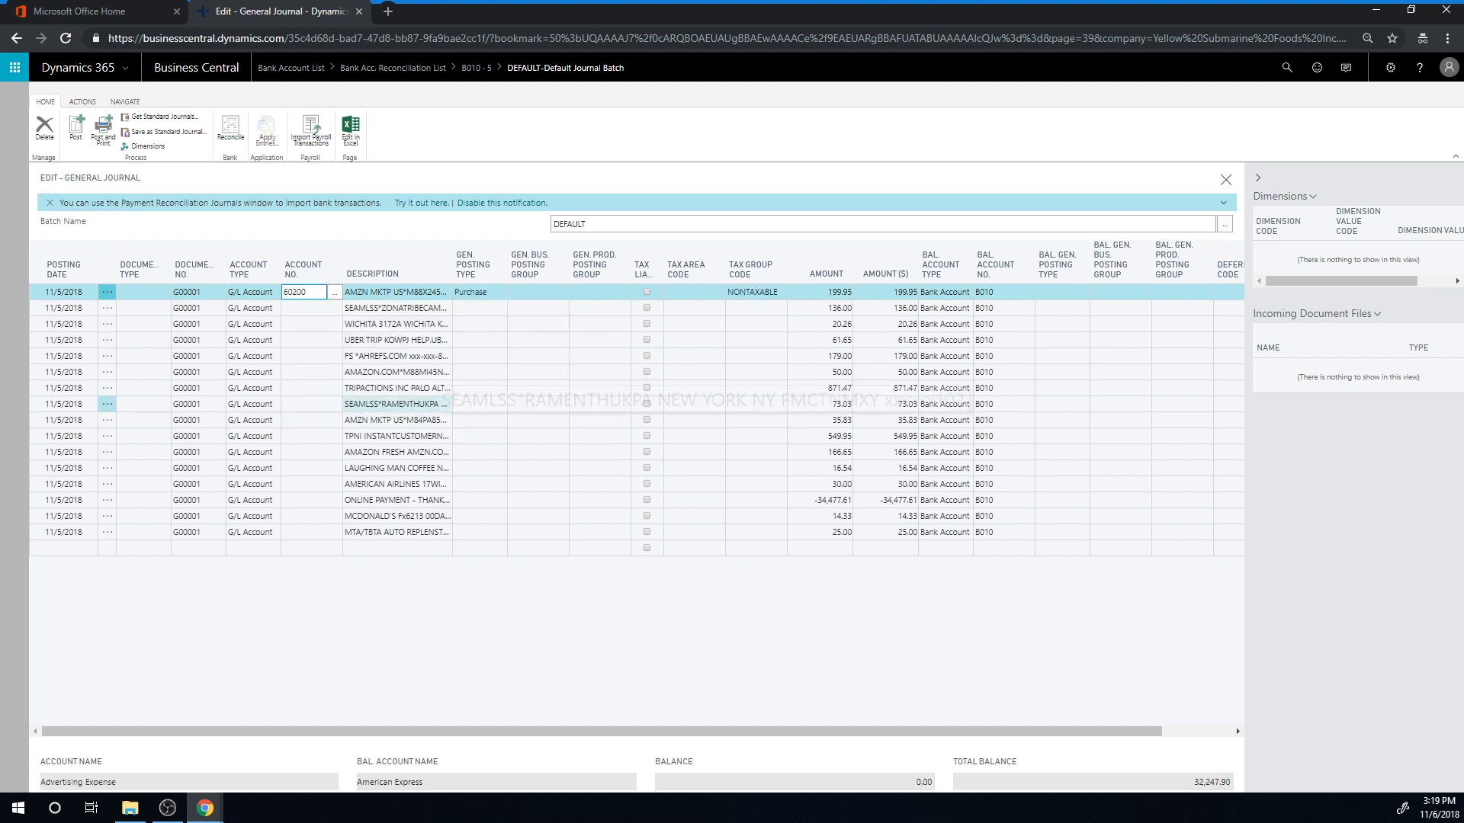
Copy account number 60200 to the next three journal lines, from the SEAMLSS*ZONATRIBECA line through the UBER TRIP line
{"action": "left_click", "coordinate": [312, 308]}
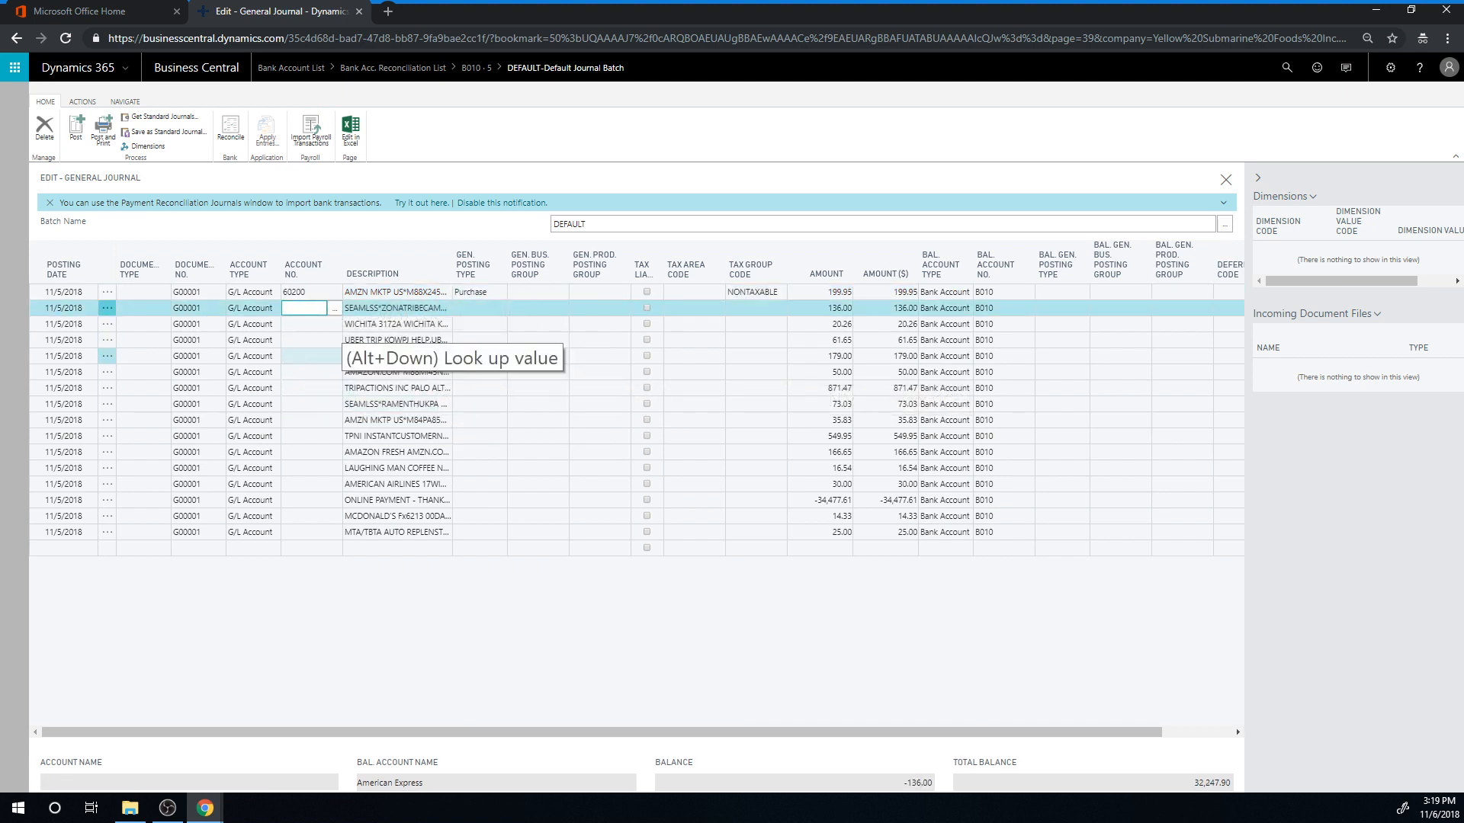
{"action": "left_click", "coordinate": [312, 324]}
{"action": "key", "text": "Up"}
{"action": "key", "text": "Up"}
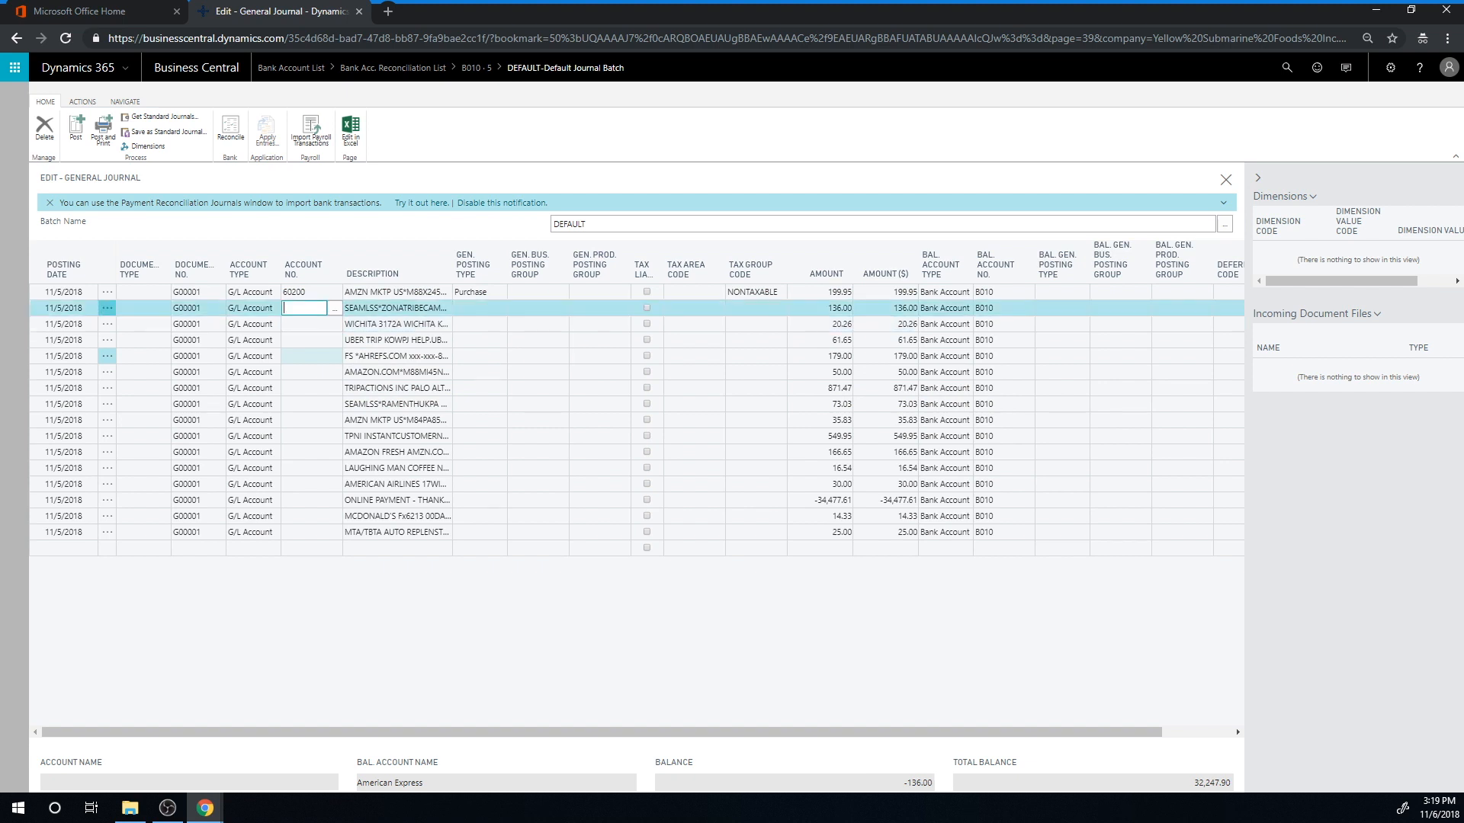
{"action": "key", "text": "ctrl+c"}
{"action": "key", "text": "Down"}
{"action": "key", "text": "ctrl+v"}
{"action": "key", "text": "Down"}
{"action": "key", "text": "ctrl+v"}
{"action": "key", "text": "Down"}
{"action": "key", "text": "ctrl+v"}
{"action": "key", "text": "ctrl+v"}
{"action": "key", "text": "Down"}
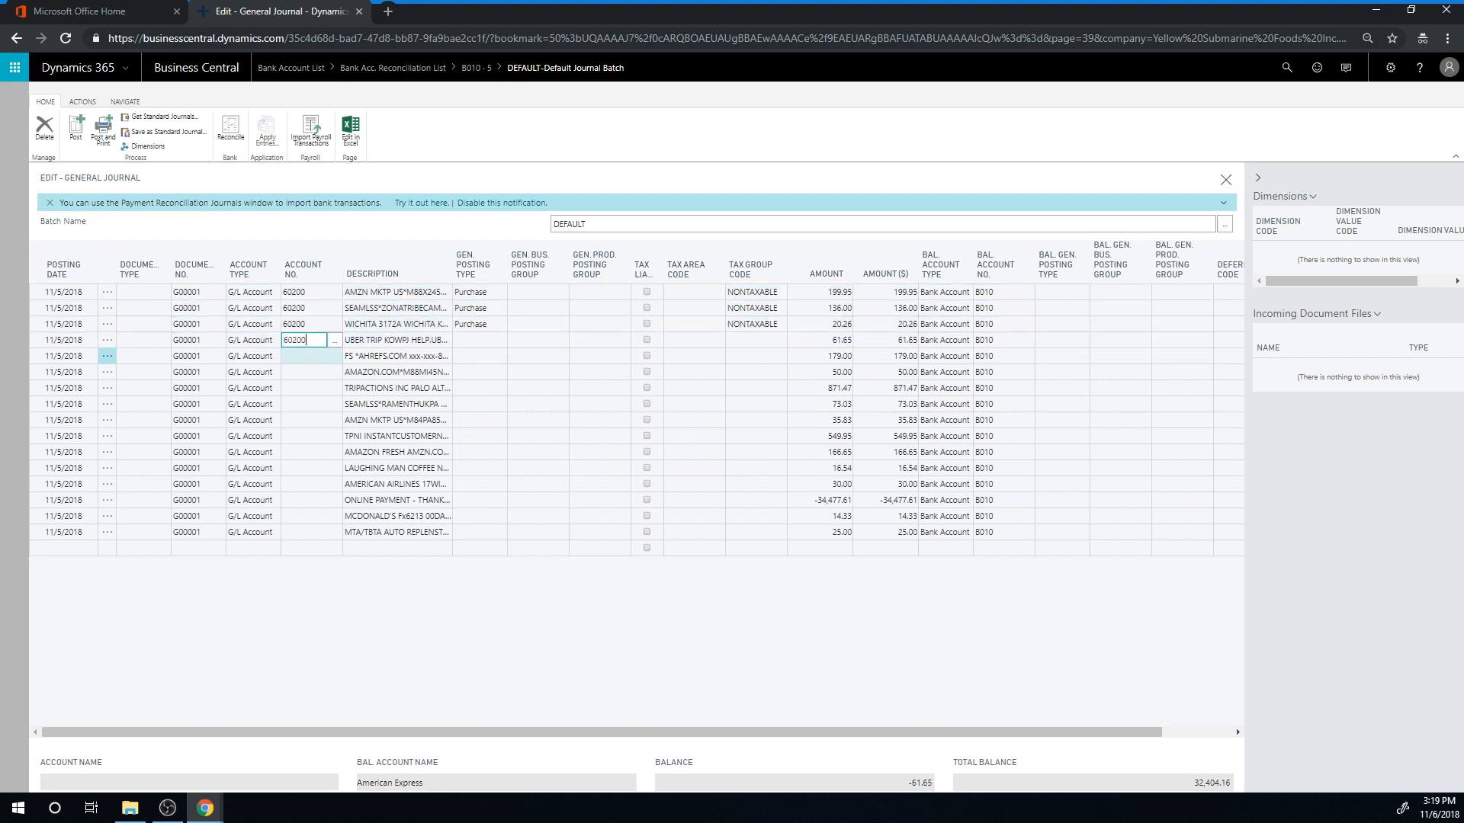
{"action": "key", "text": "Up"}
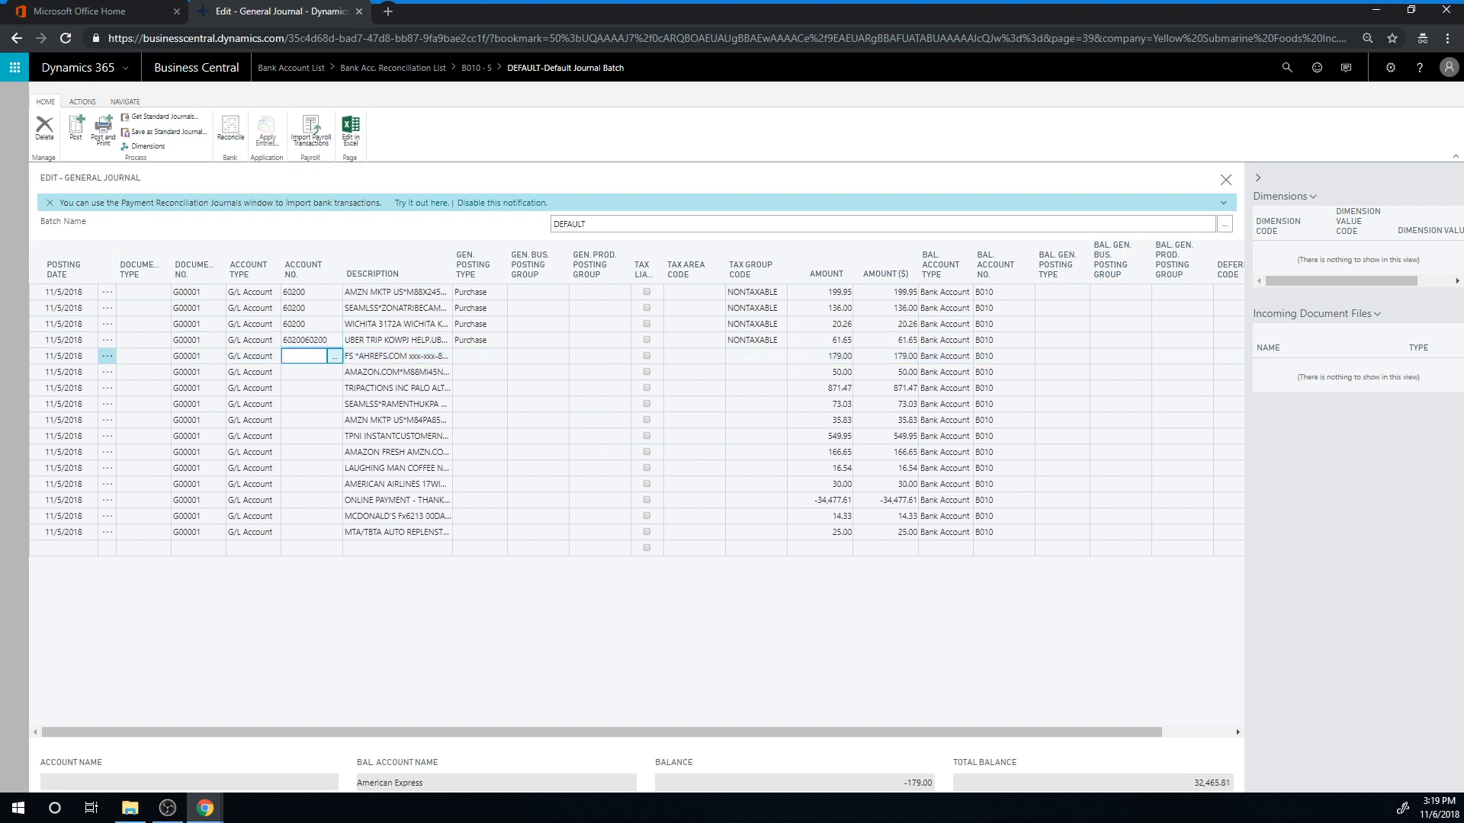
{"action": "key", "text": "Down"}
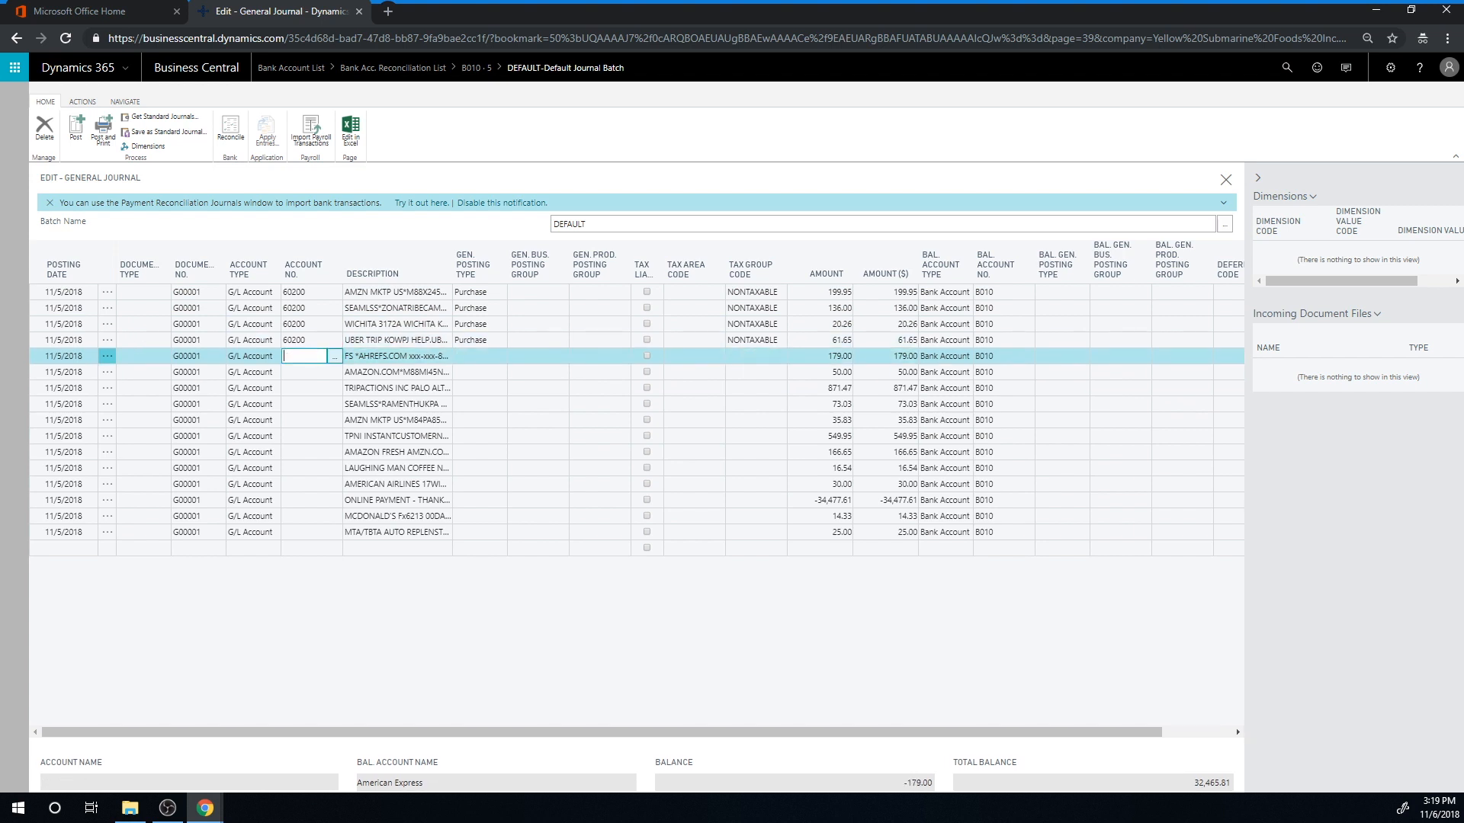
Fill account number 60200 into all remaining journal lines from AHREFS.COM through MTA/TBTA, skipping the ONLINE PAYMENT line
{"action": "key", "text": "Down"}
{"action": "key", "text": "Down"}
{"action": "key", "text": "ctrl+v"}
{"action": "key", "text": "Down"}
{"action": "key", "text": "ctrl+v"}
{"action": "key", "text": "Down"}
{"action": "key", "text": "ctrl+v"}
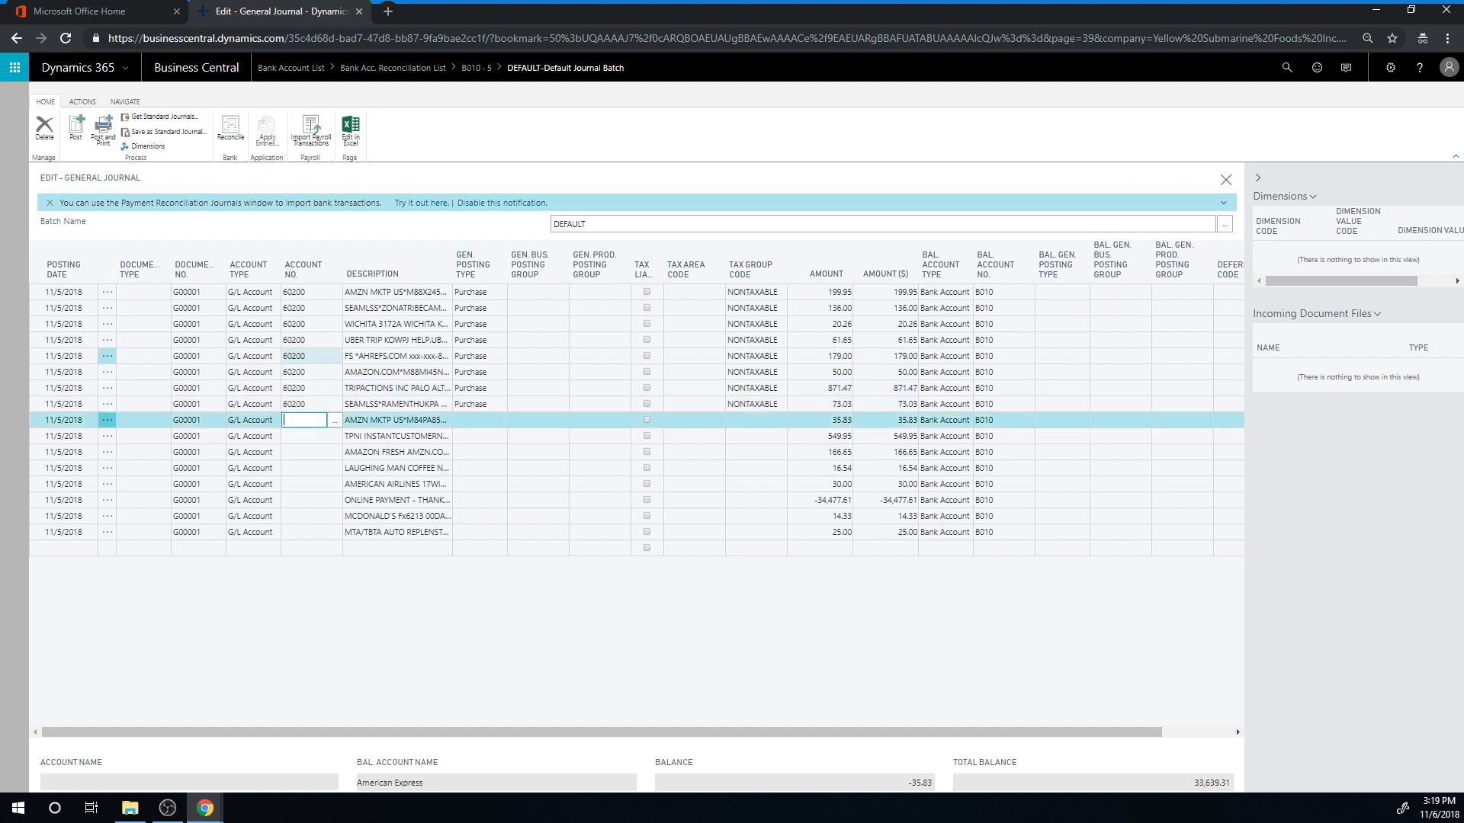
{"action": "key", "text": "Down"}
{"action": "key", "text": "Down"}
{"action": "key", "text": "ctrl+v"}
{"action": "key", "text": "Down"}
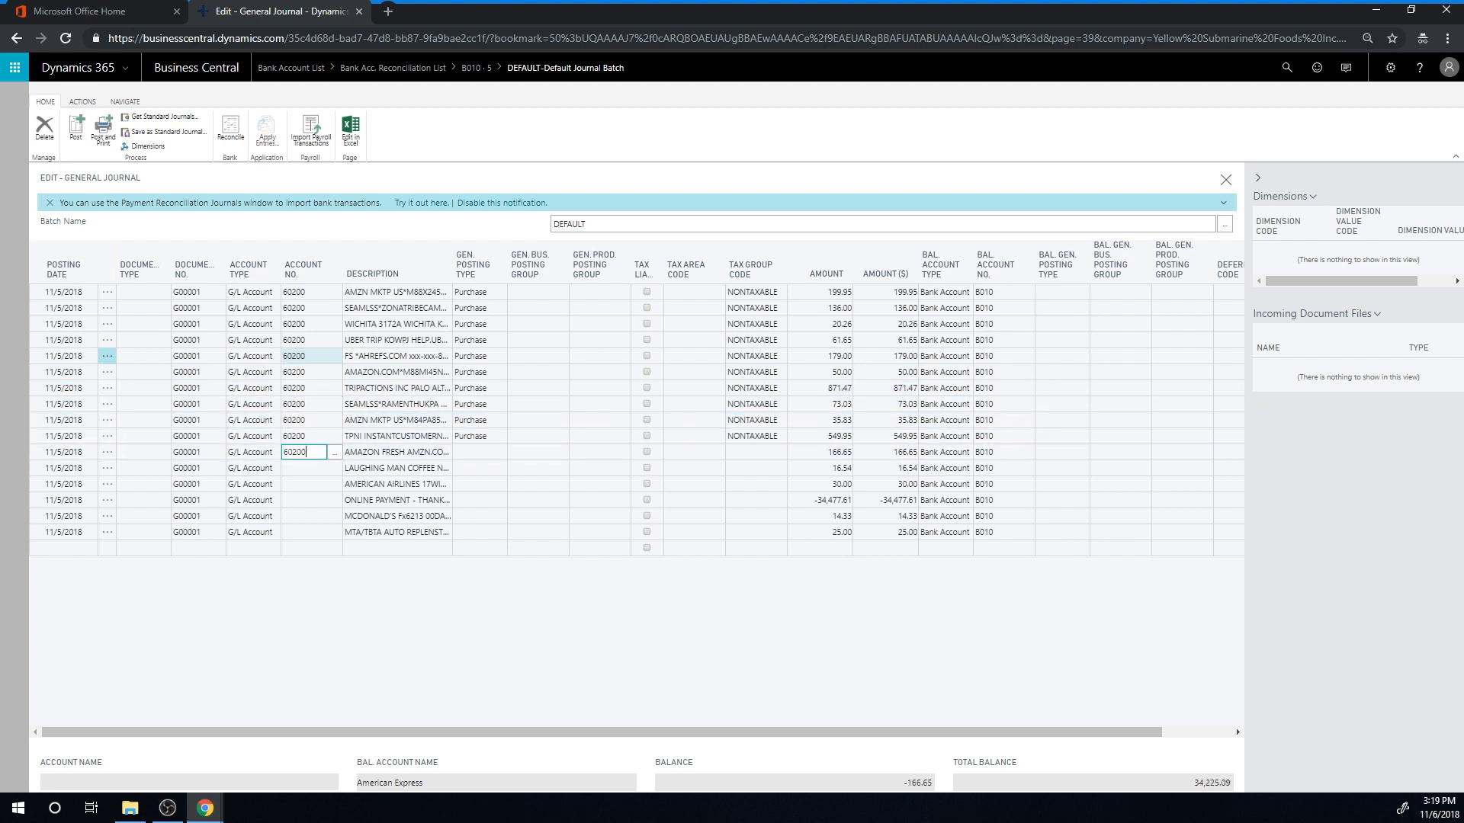
{"action": "key", "text": "ctrl+v"}
{"action": "key", "text": "Down"}
{"action": "key", "text": "ctrl+v"}
{"action": "key", "text": "Down"}
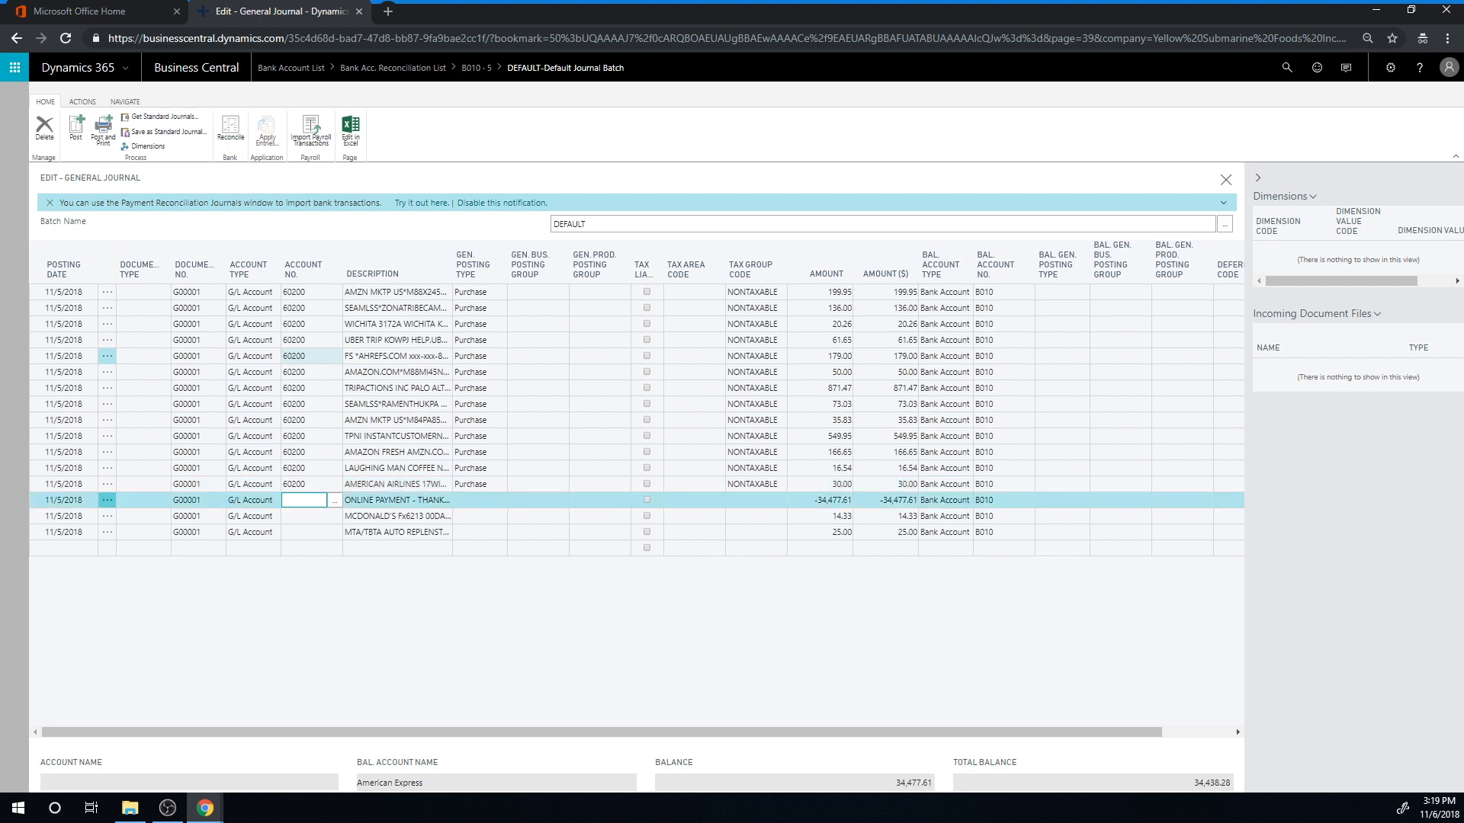
{"action": "key", "text": "Down"}
{"action": "key", "text": "ctrl+v"}
{"action": "key", "text": "Down"}
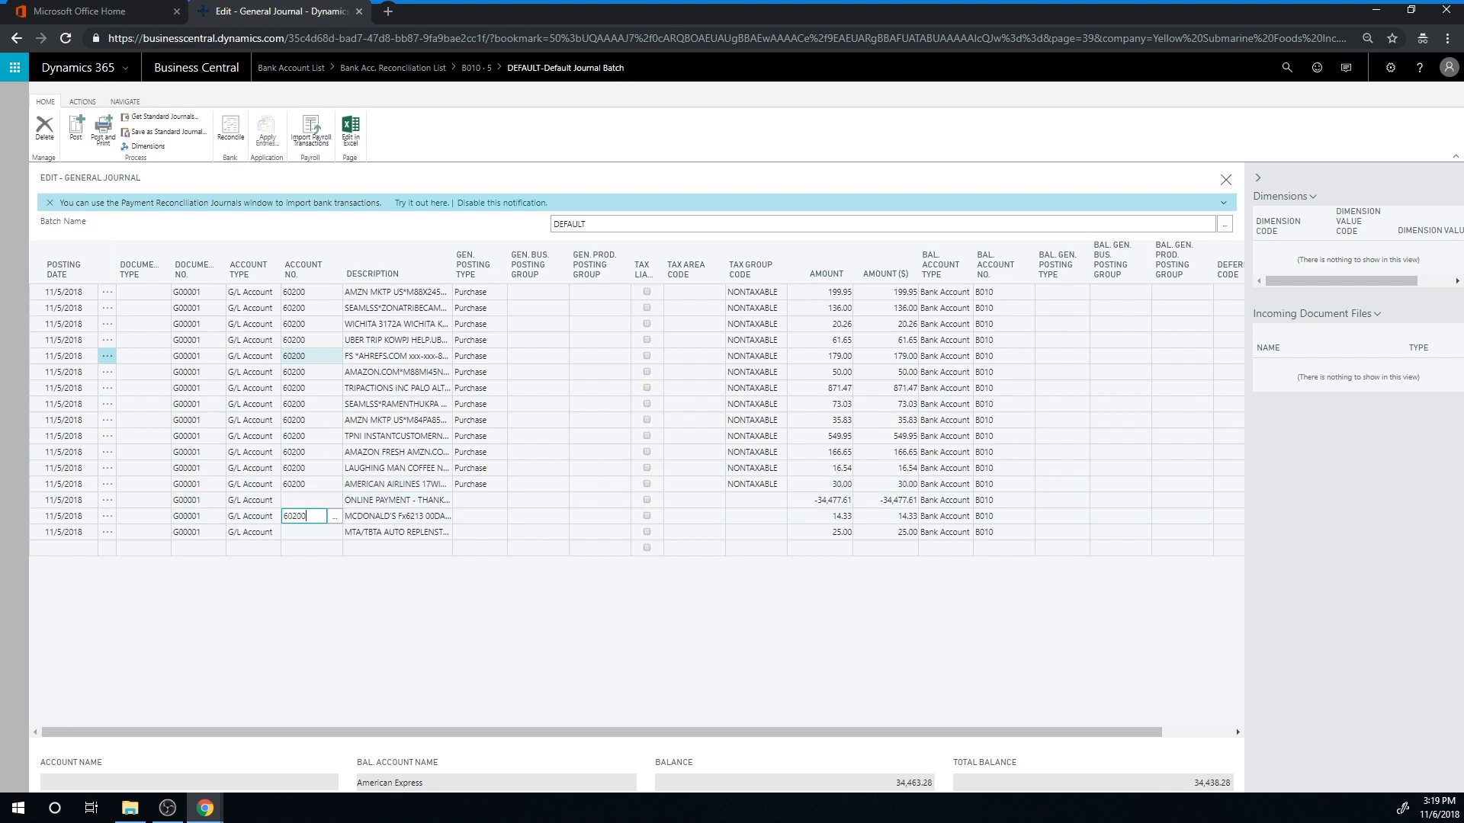
{"action": "key", "text": "Up"}
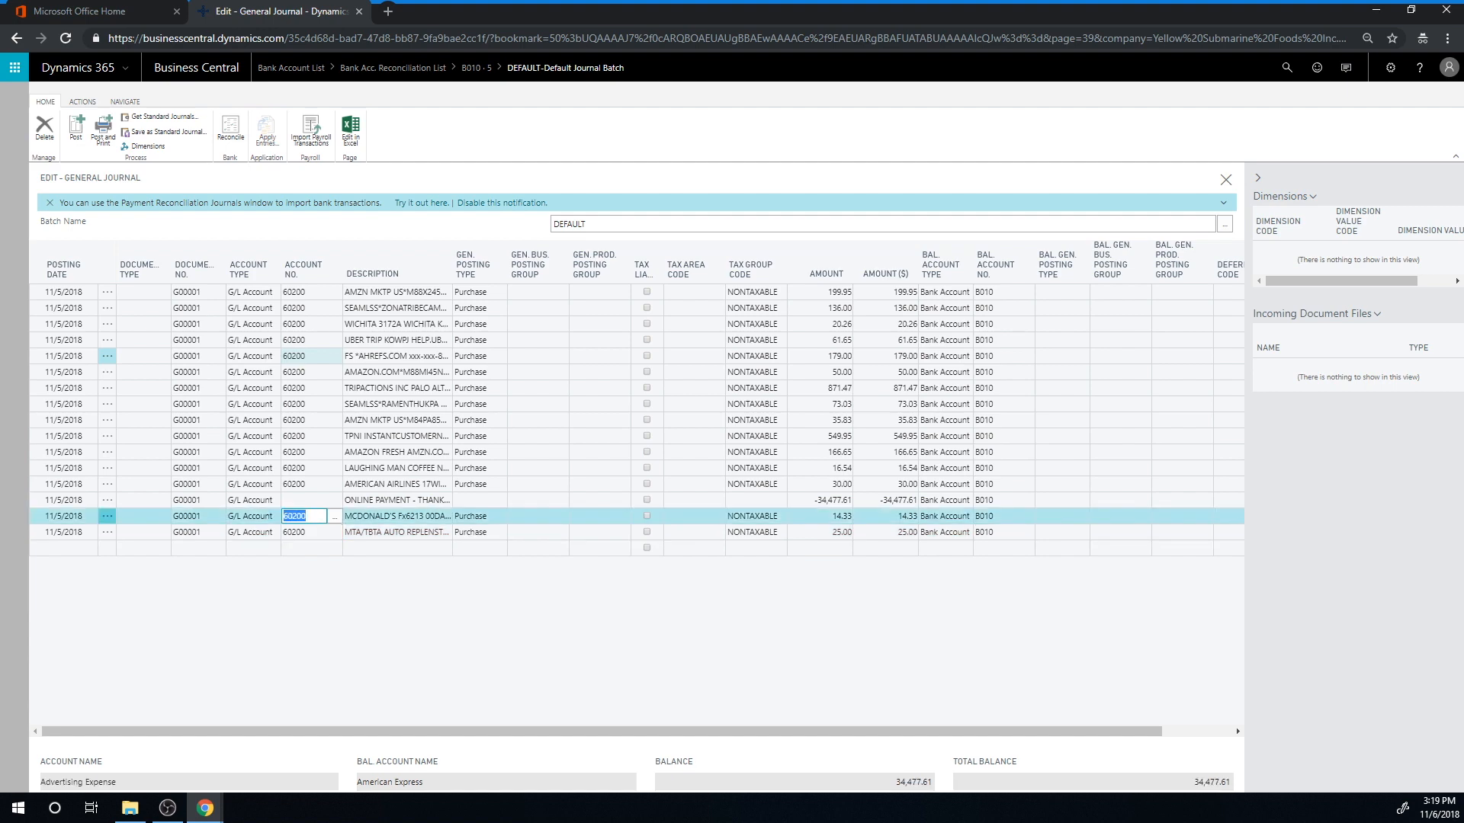
Delete the ONLINE PAYMENT line from the general journal
{"action": "left_click", "coordinate": [105, 500]}
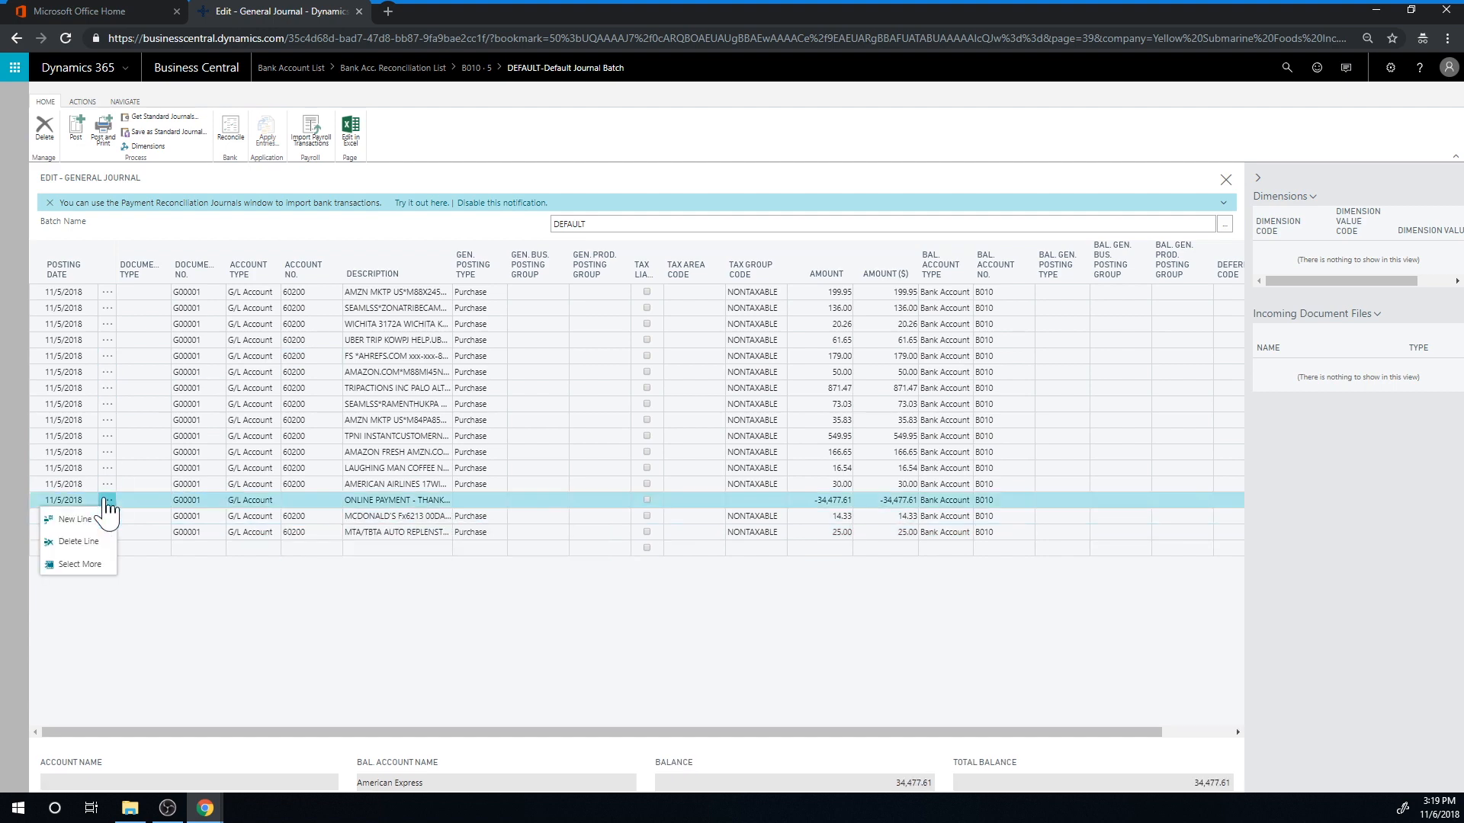
{"action": "left_click", "coordinate": [106, 541]}
{"action": "left_click", "coordinate": [809, 460]}
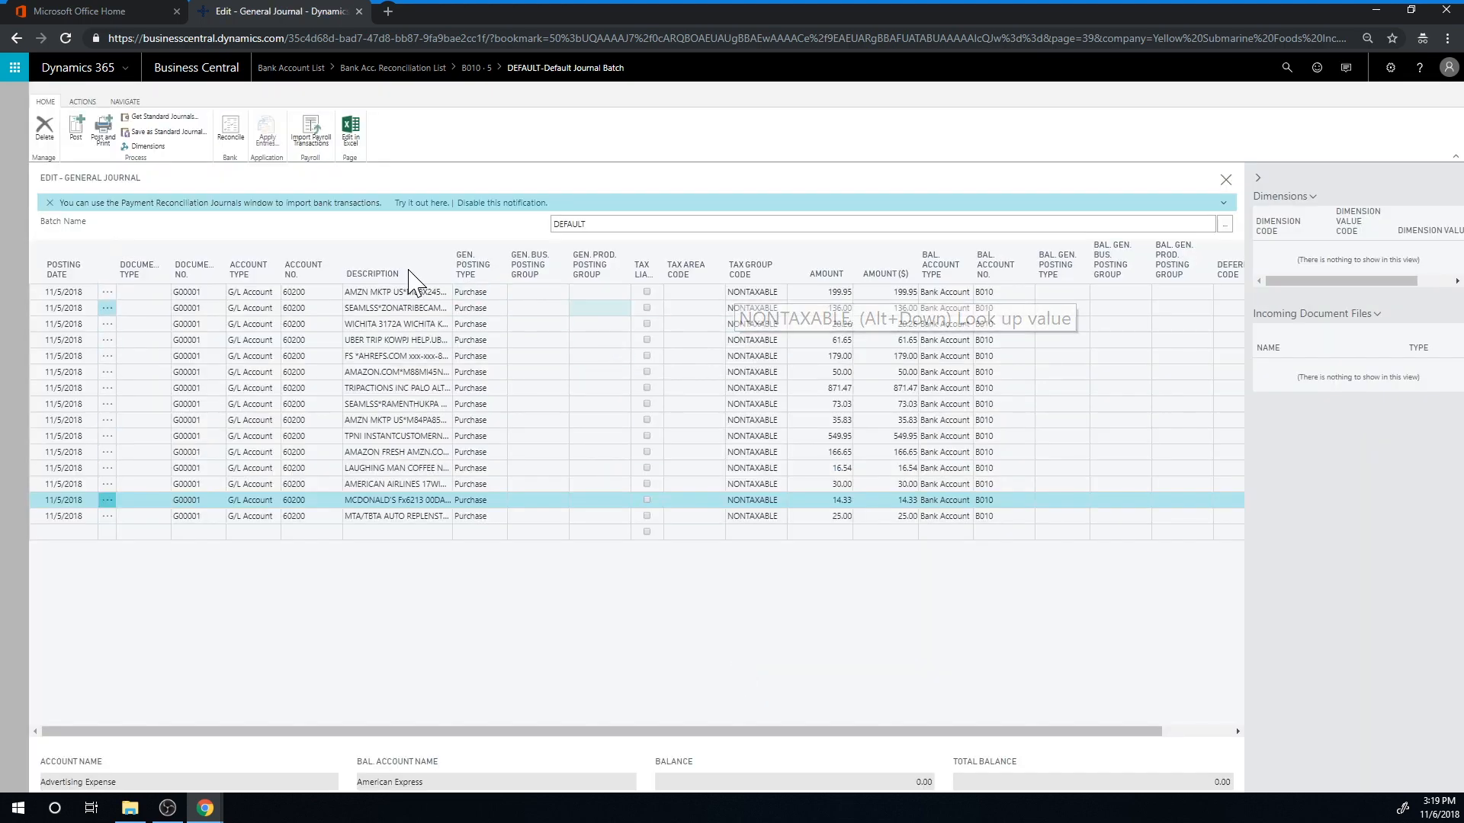
Post all lines of the DEFAULT general journal batch and close the journal to return to the bank reconciliation
{"action": "left_click", "coordinate": [75, 128]}
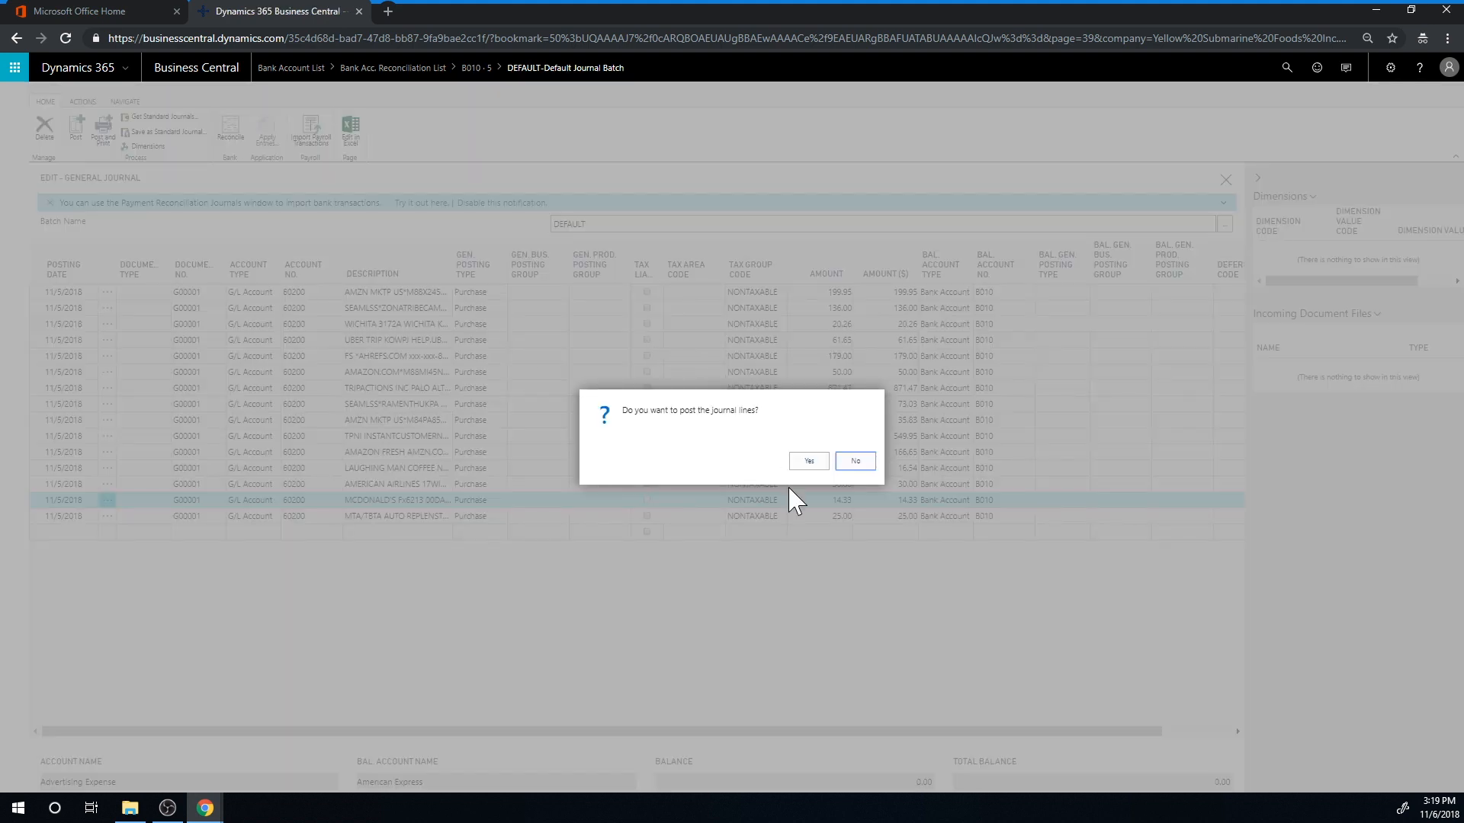
{"action": "key", "text": "Return"}
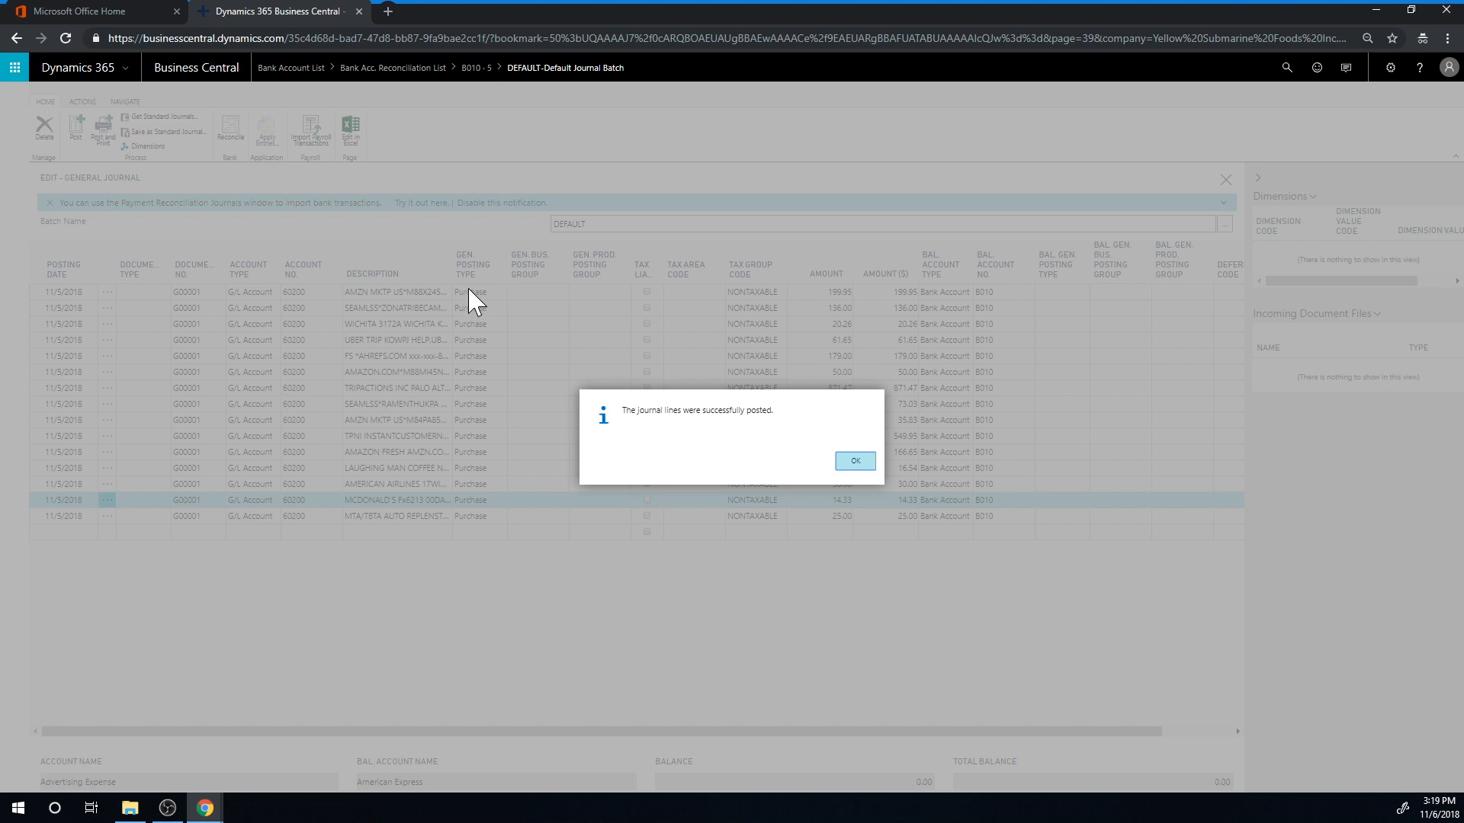
{"action": "left_click", "coordinate": [869, 458]}
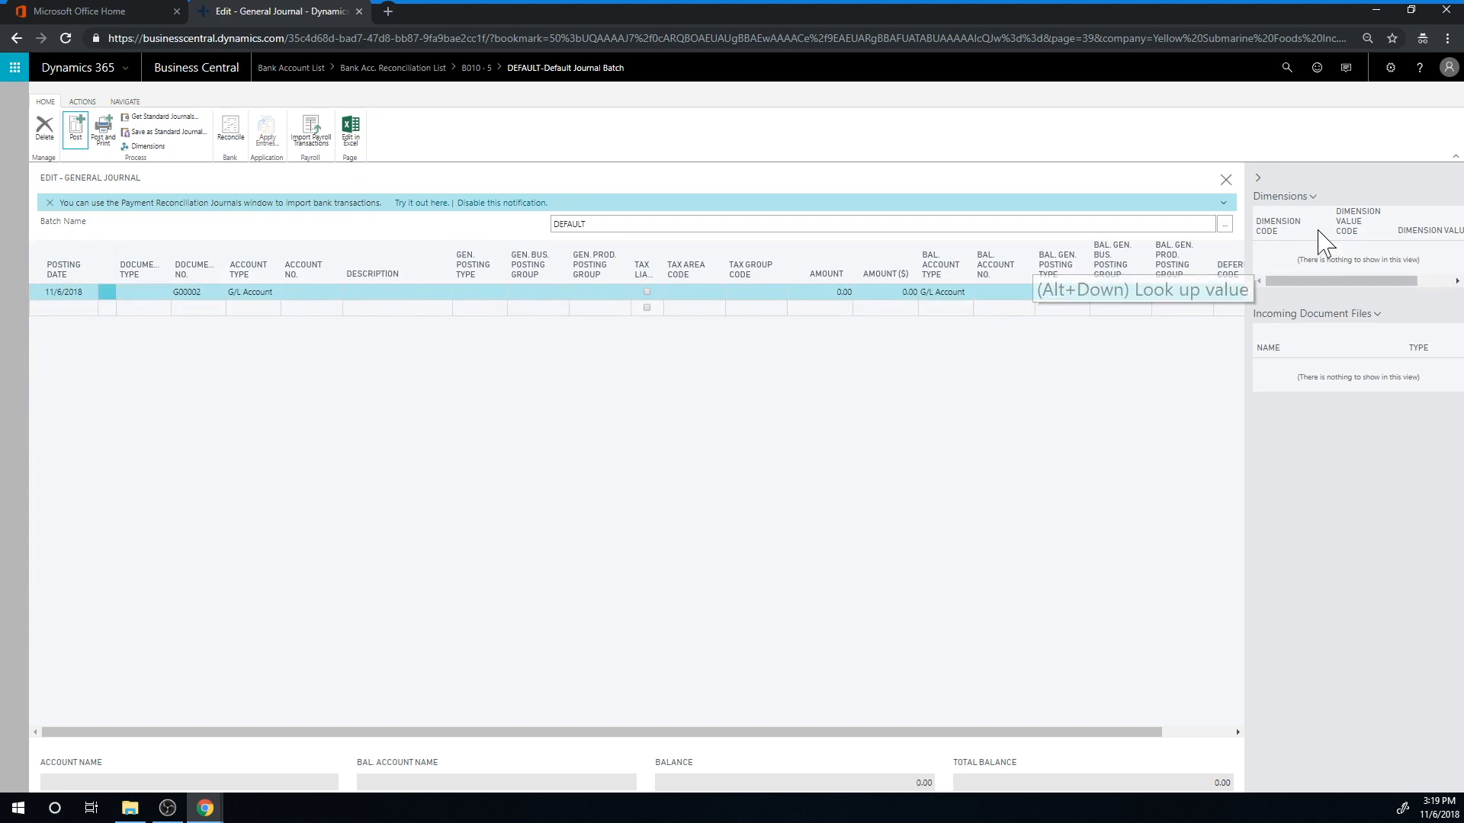
{"action": "left_click", "coordinate": [1225, 181]}
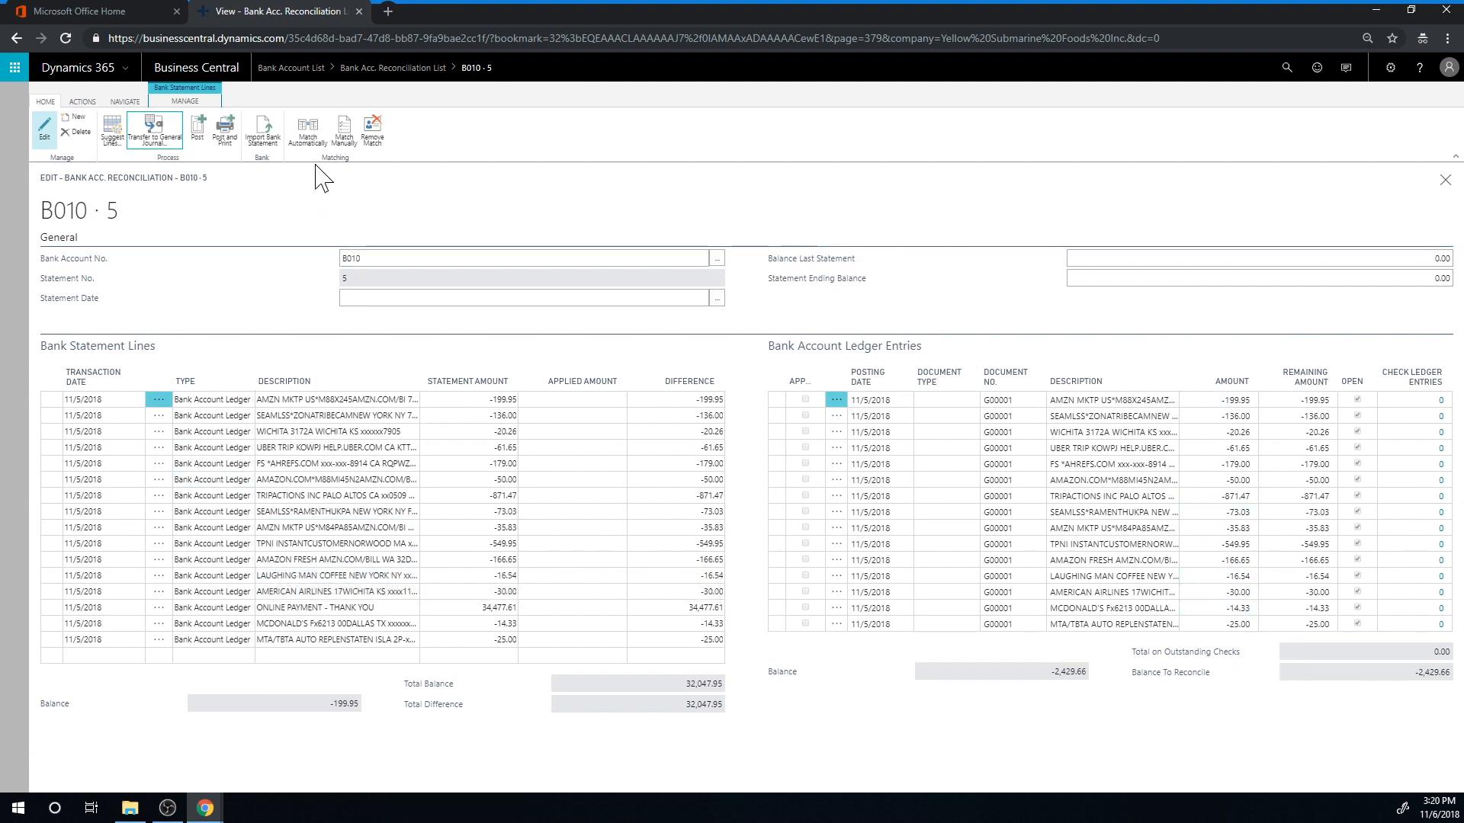
Match the bank statement lines to the bank account ledger entries automatically, leaving the transaction date tolerance blank
{"action": "left_click", "coordinate": [308, 131]}
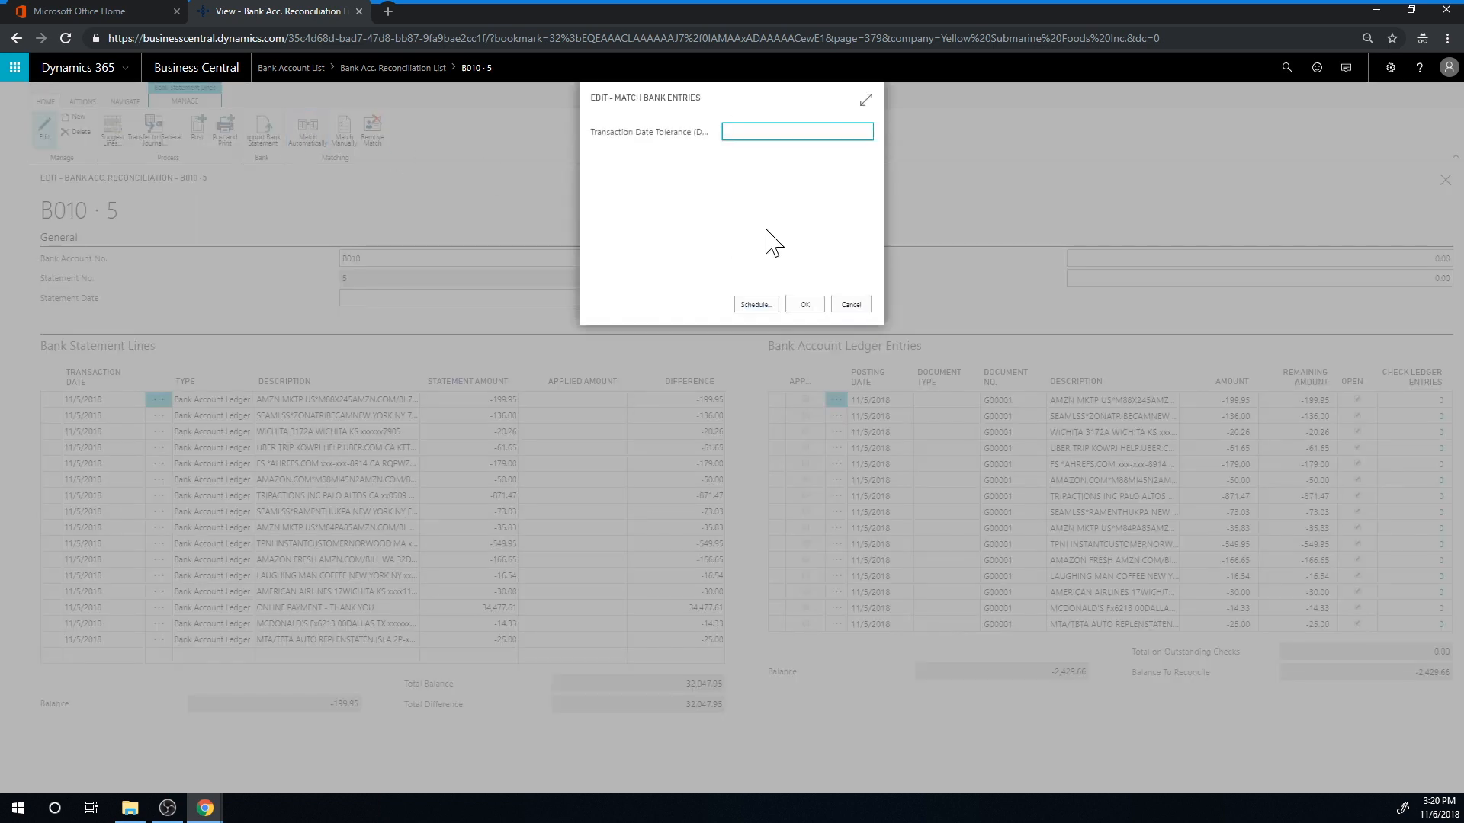
{"action": "left_click", "coordinate": [804, 307]}
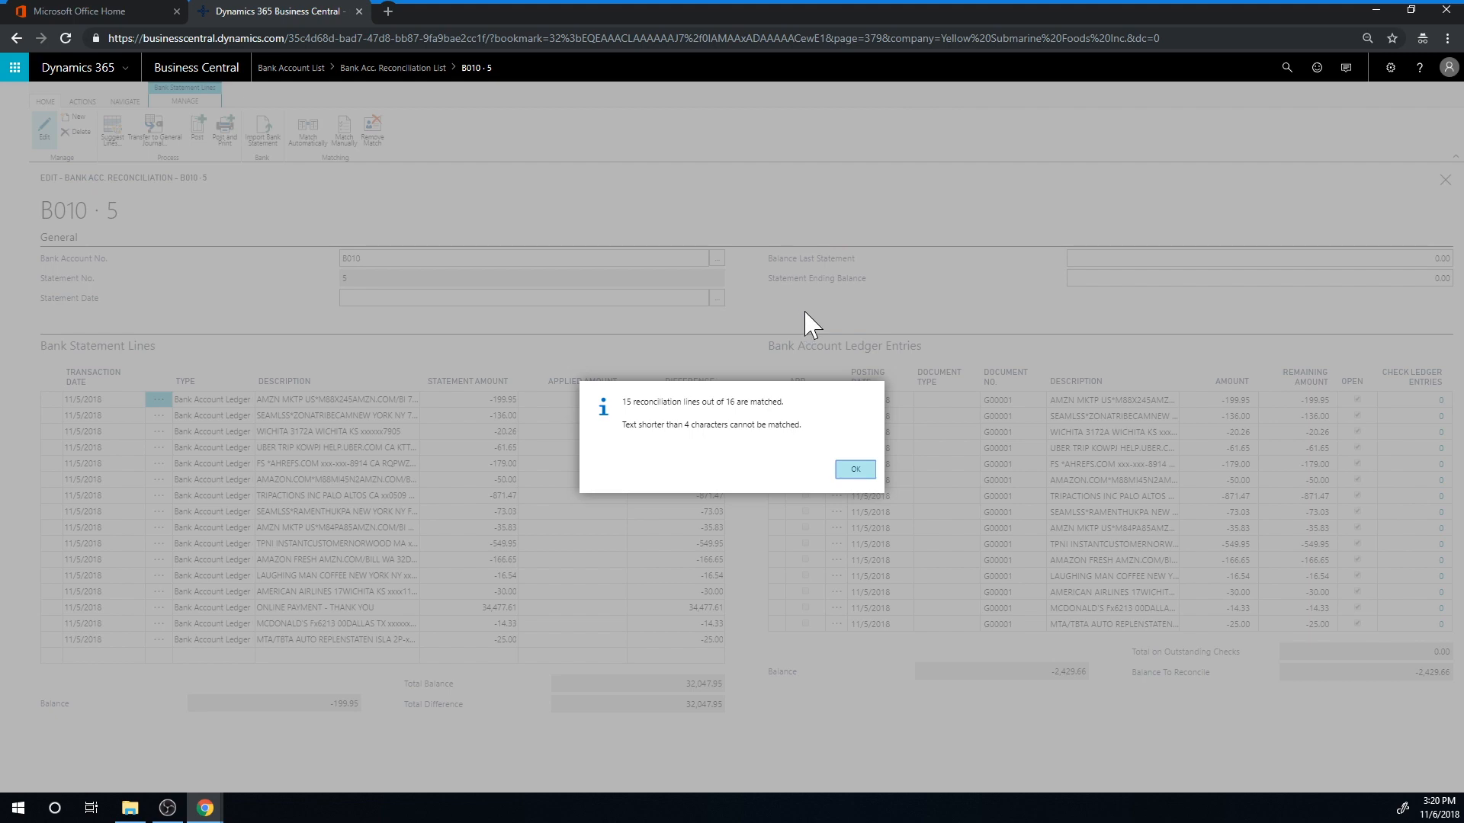
{"action": "left_click", "coordinate": [853, 470]}
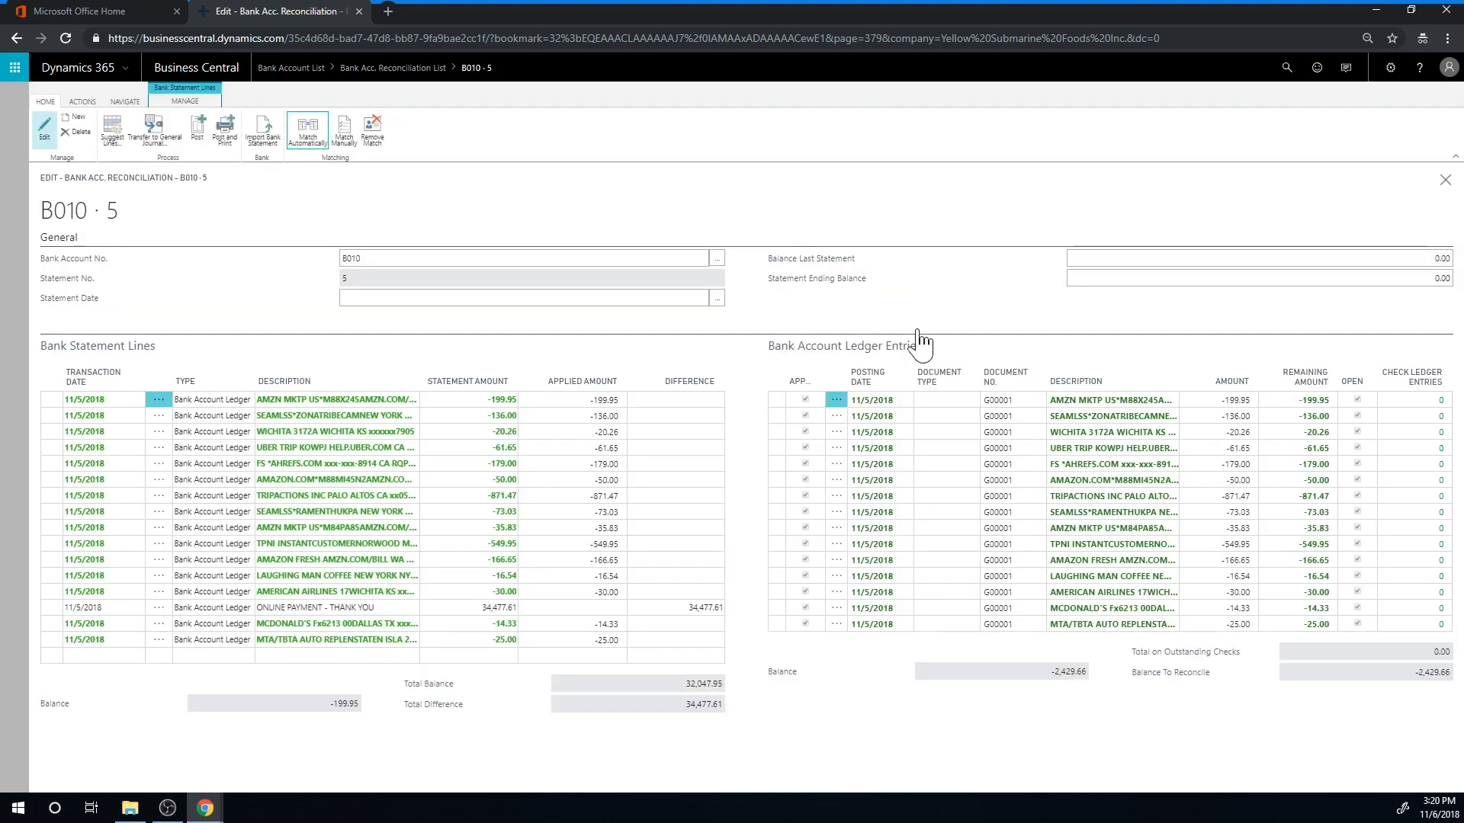